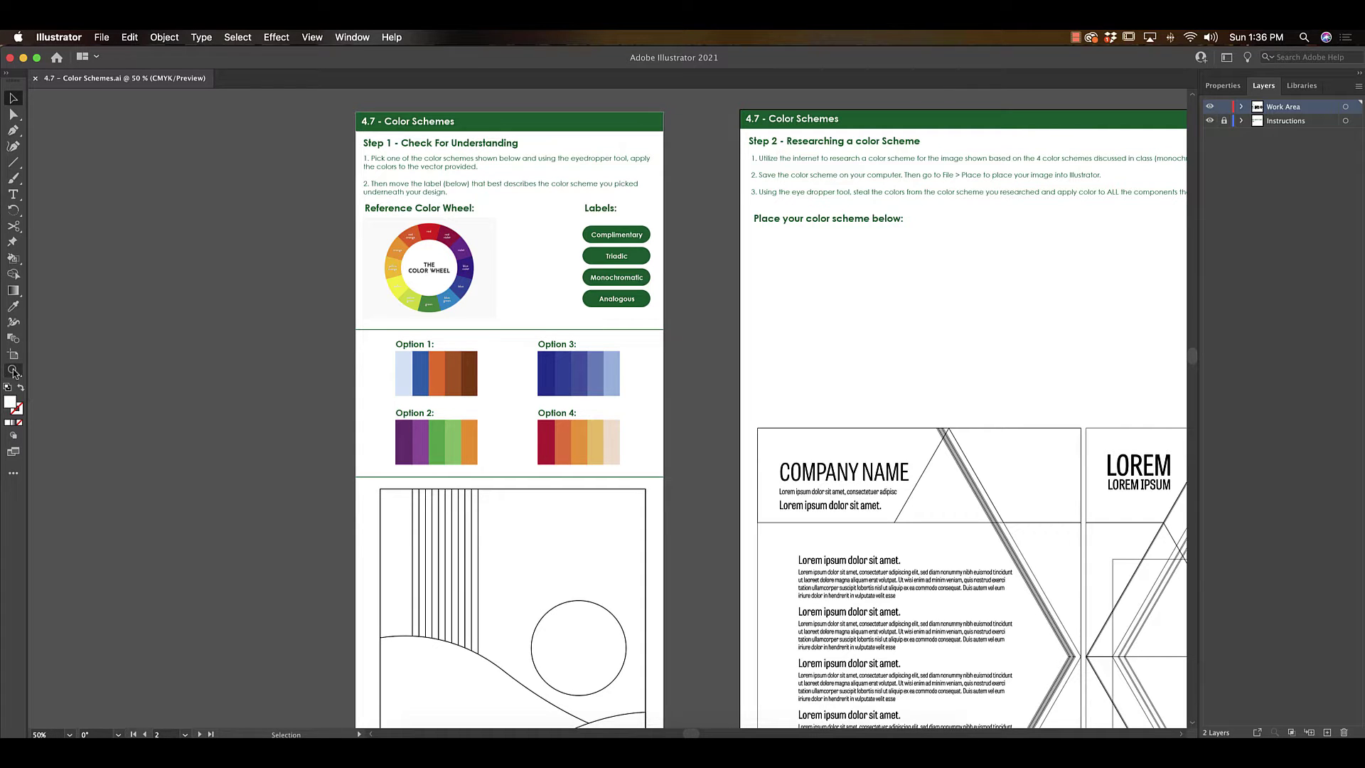
Zoom the Color Schemes worksheet from 50% to 66.67%.
{"action": "key", "text": "super+equal"}
Scroll around the artboards to bring the Step 1 landscape line drawing into view.
{"action": "scroll", "coordinate": [772, 207], "scroll_direction": "up", "scroll_amount": 3}
{"action": "scroll", "coordinate": [772, 208], "scroll_direction": "left", "scroll_amount": 2}
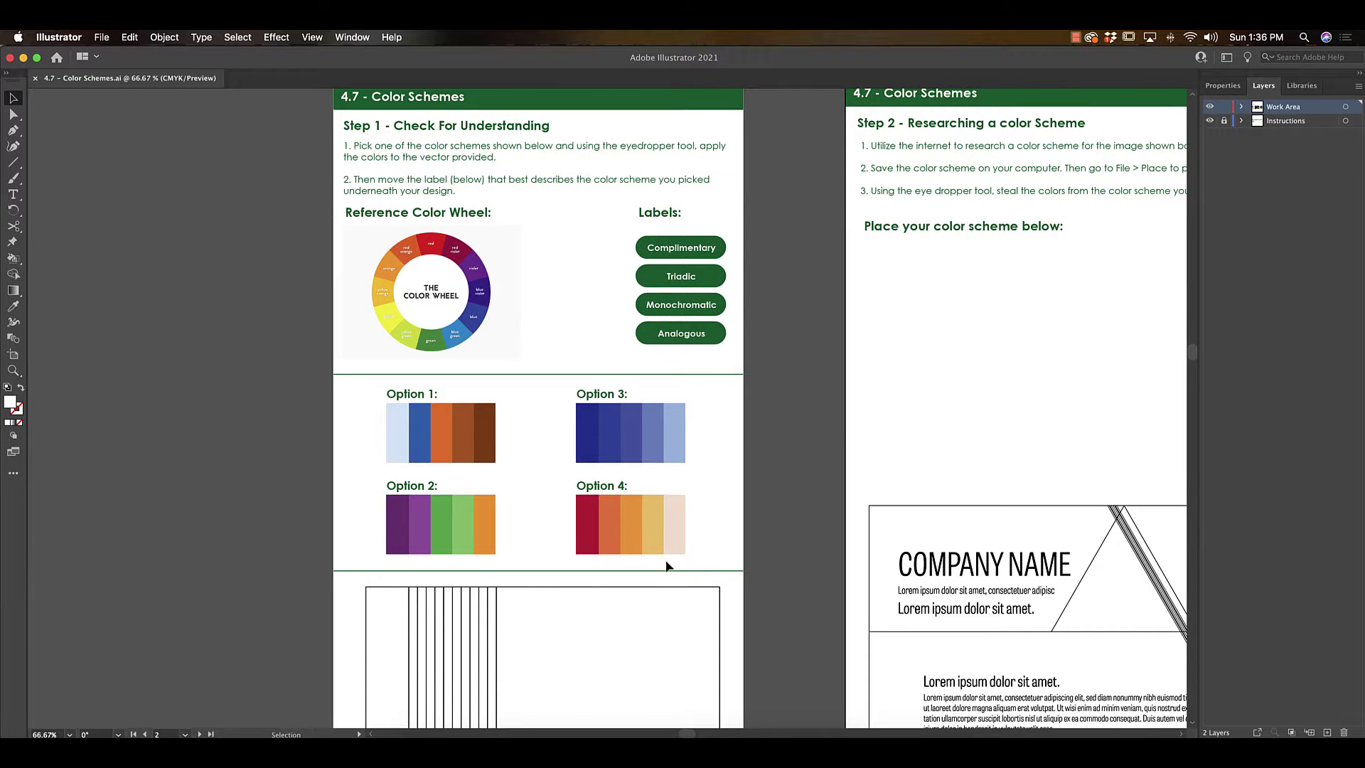
{"action": "scroll", "coordinate": [754, 615], "scroll_direction": "down", "scroll_amount": 10}
{"action": "scroll", "coordinate": [754, 615], "scroll_direction": "left", "scroll_amount": 1}
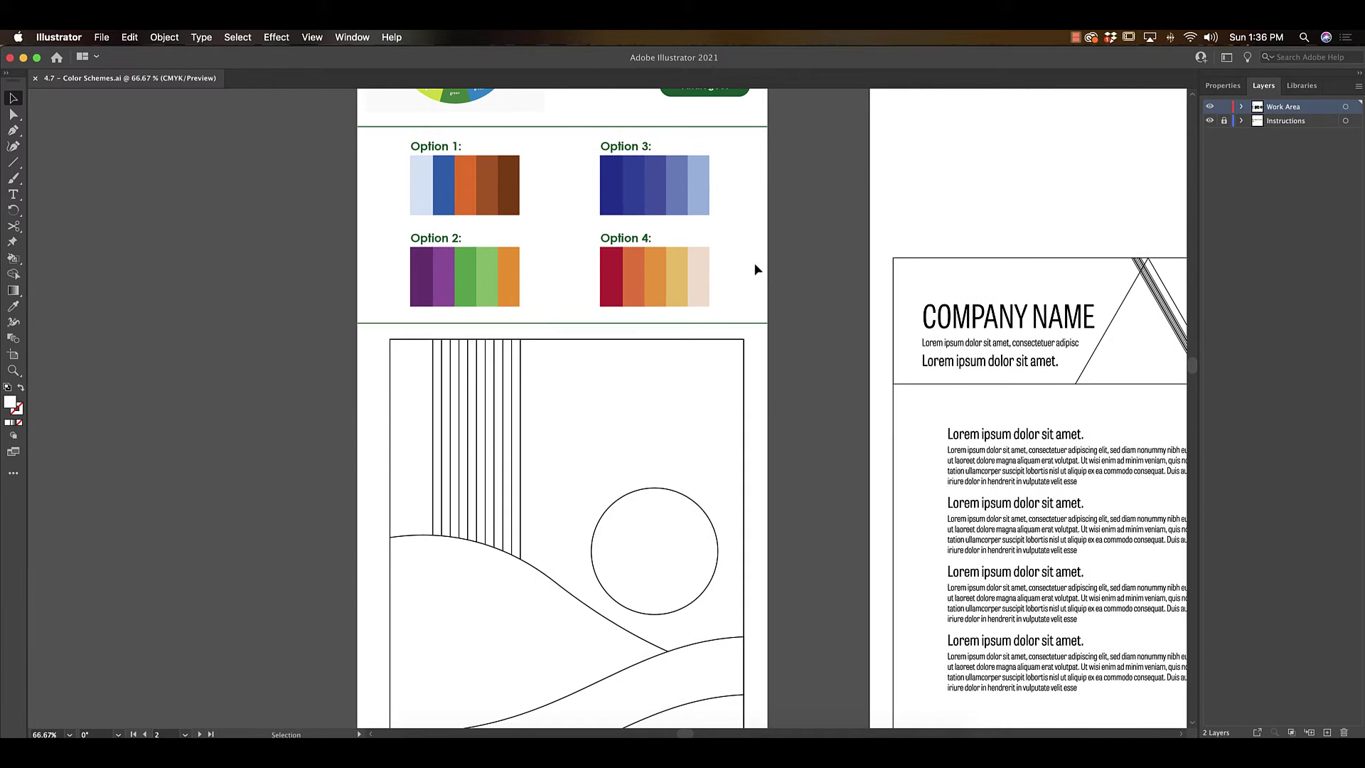
{"action": "scroll", "coordinate": [778, 409], "scroll_direction": "up", "scroll_amount": 11}
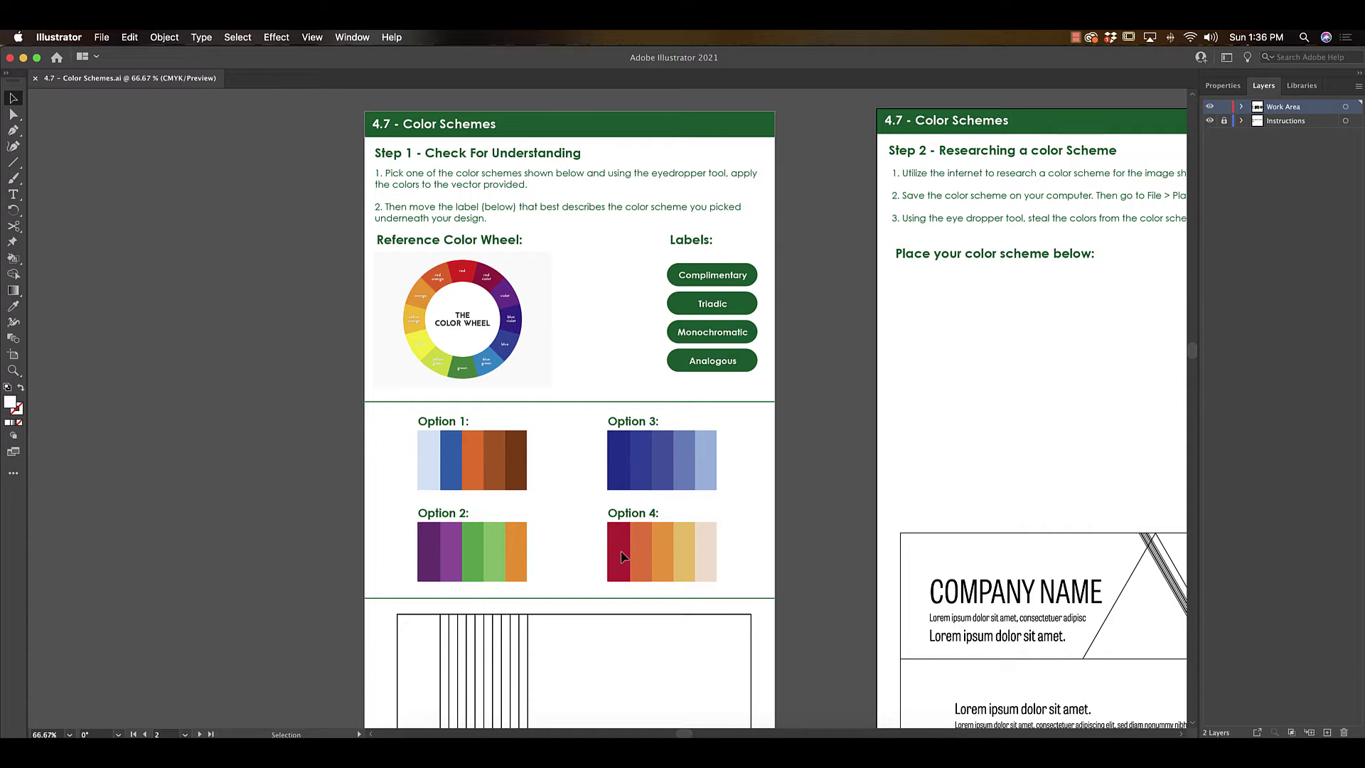
{"action": "scroll", "coordinate": [739, 460], "scroll_direction": "down", "scroll_amount": 5}
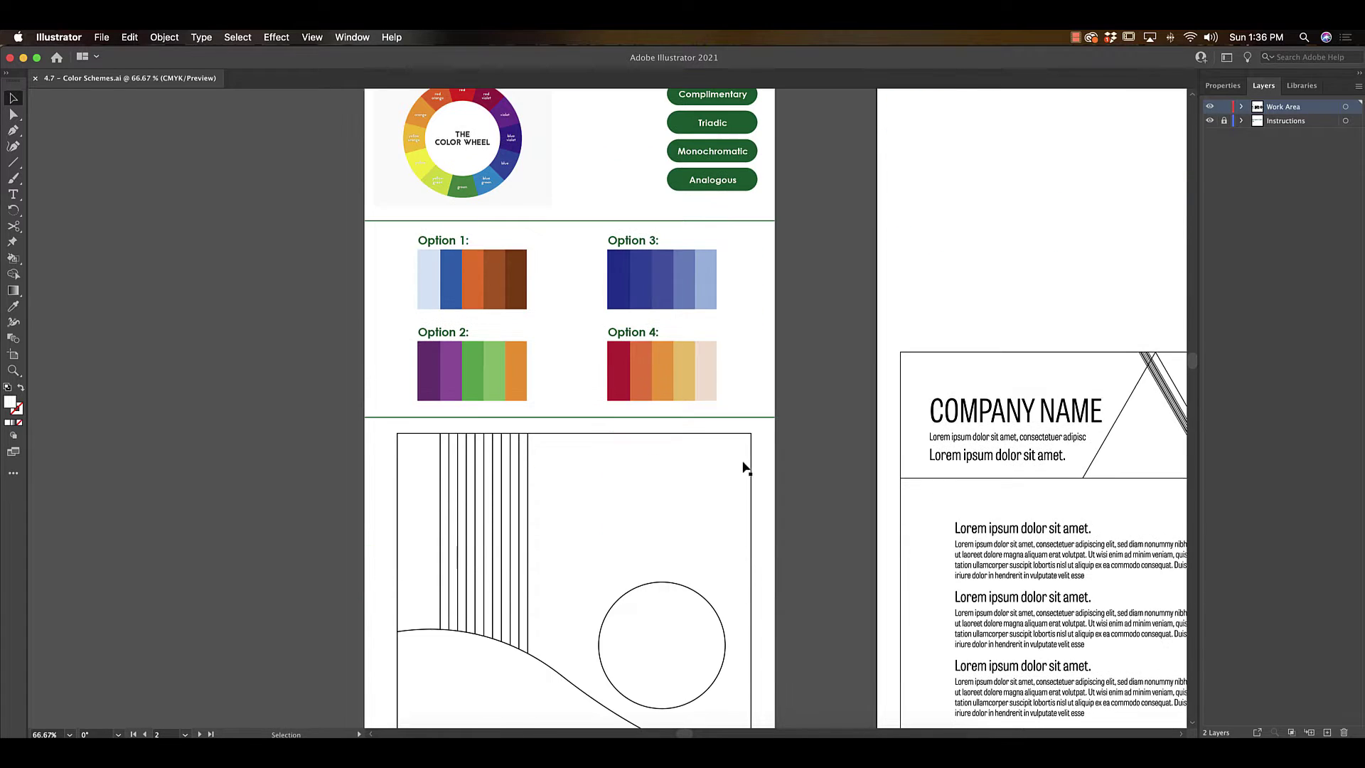
Fill the landscape's circle with Option 4's crimson and the background rectangle with its orange.
{"action": "left_click", "coordinate": [657, 584]}
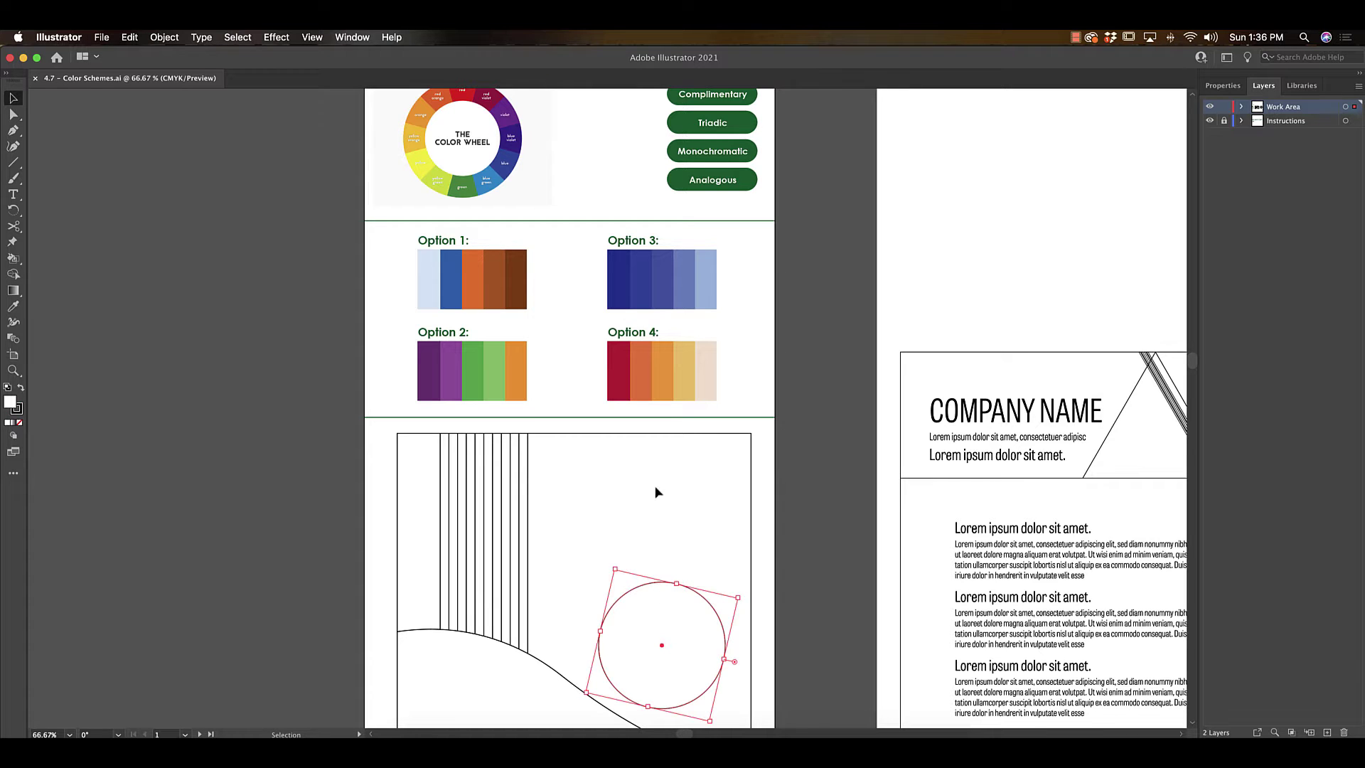
{"action": "left_click", "coordinate": [13, 305]}
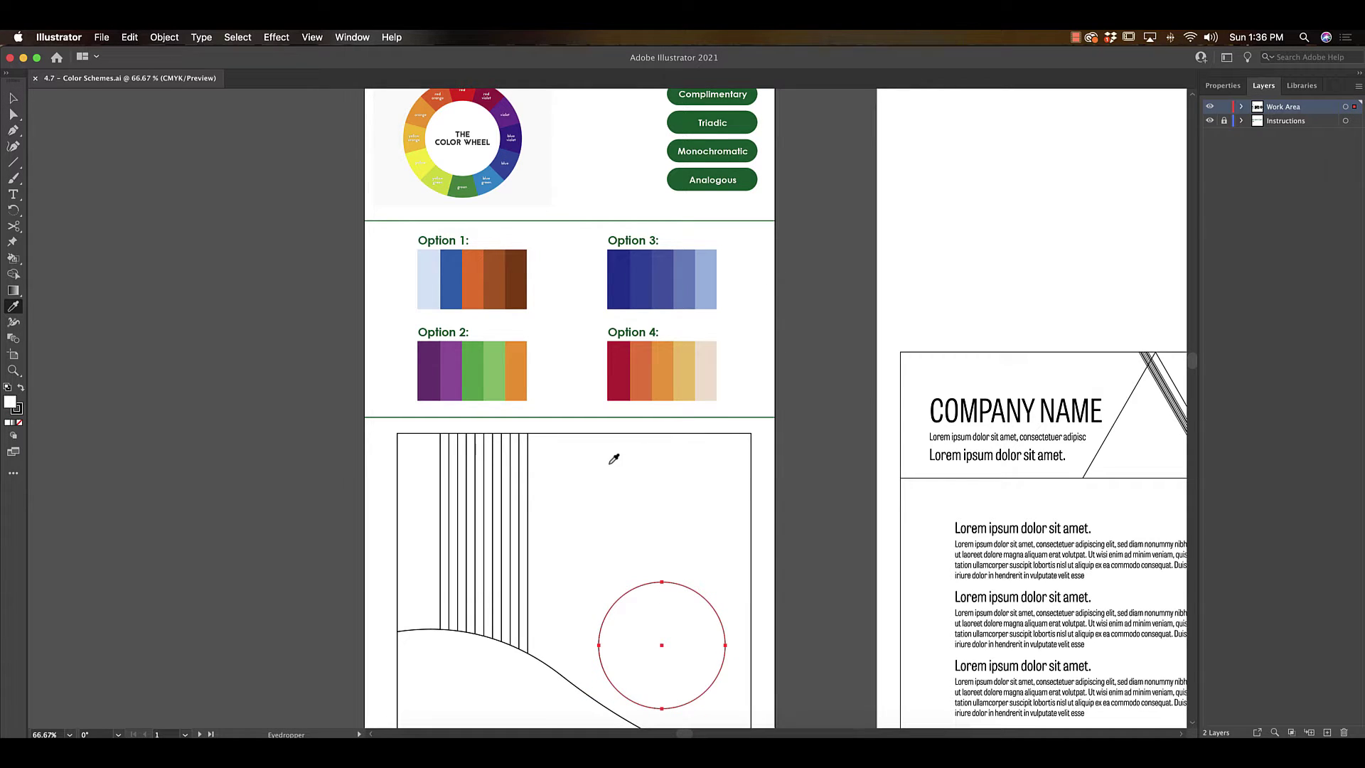
{"action": "left_click", "coordinate": [625, 365]}
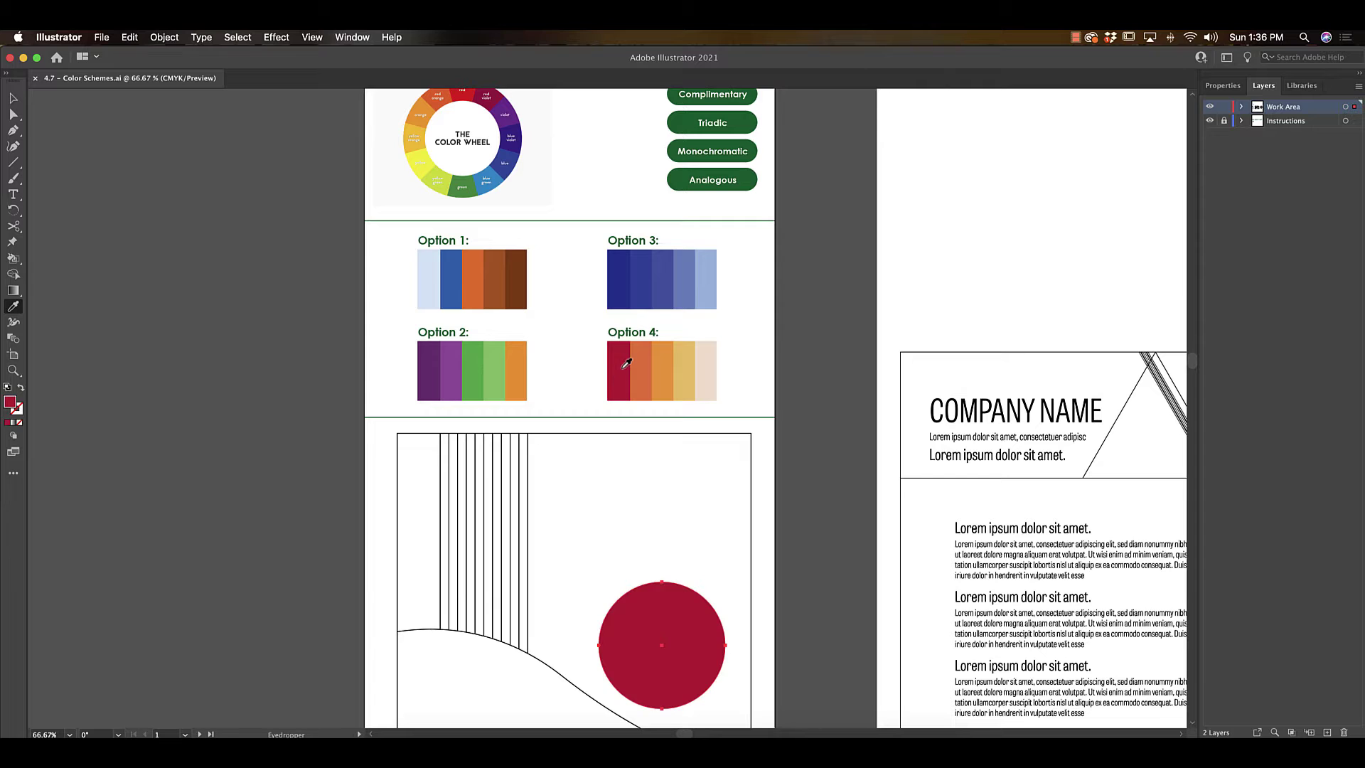
{"action": "key", "text": "v"}
{"action": "left_click", "coordinate": [617, 442]}
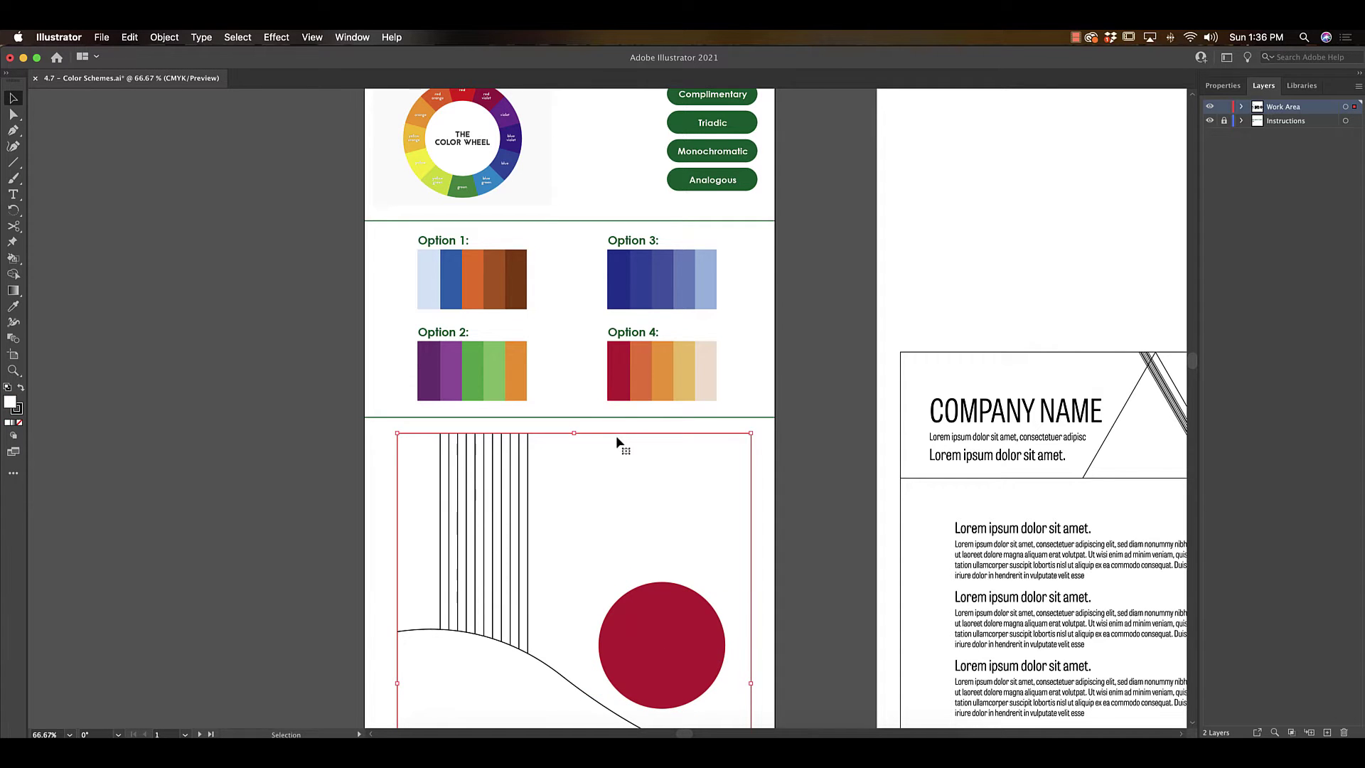
{"action": "key", "text": "i"}
{"action": "left_click", "coordinate": [644, 355]}
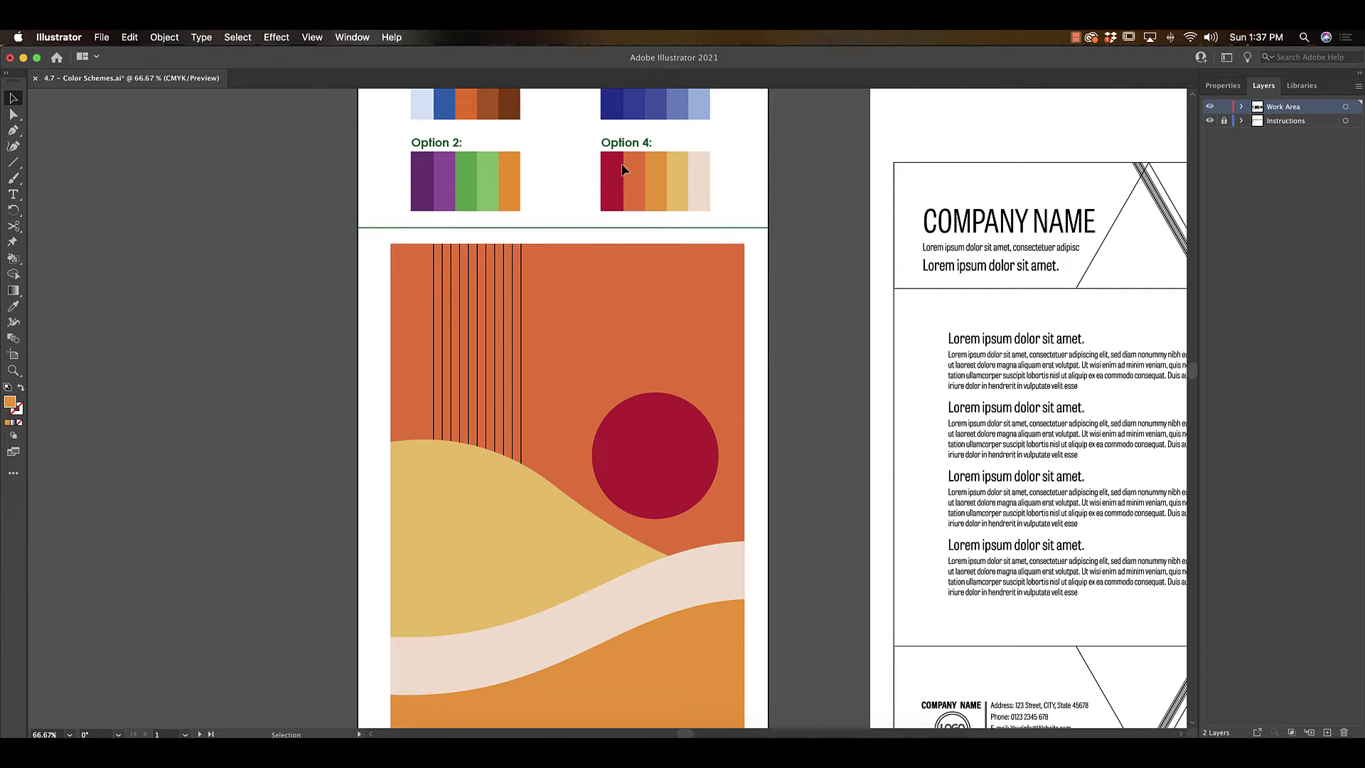
{"action": "scroll", "coordinate": [685, 200], "scroll_direction": "up", "scroll_amount": 5}
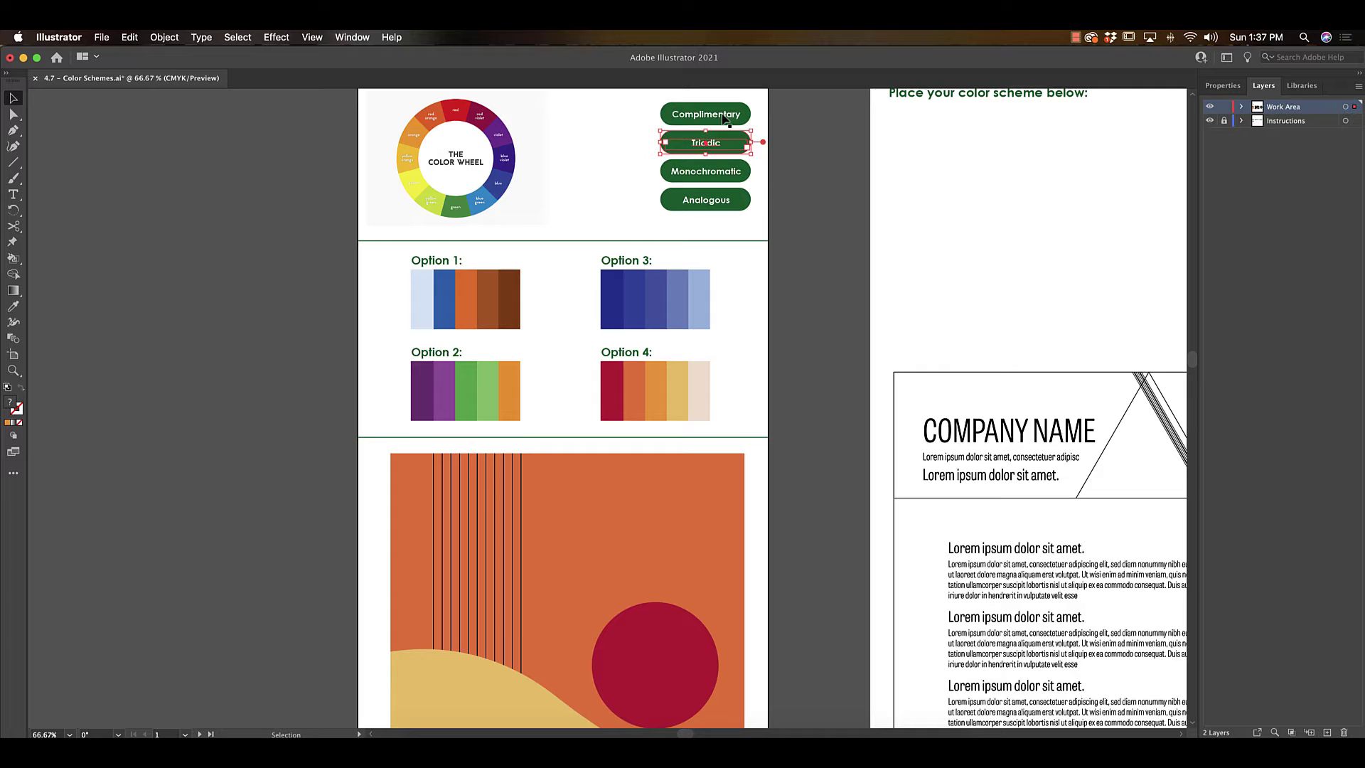
{"action": "left_click", "coordinate": [728, 119]}
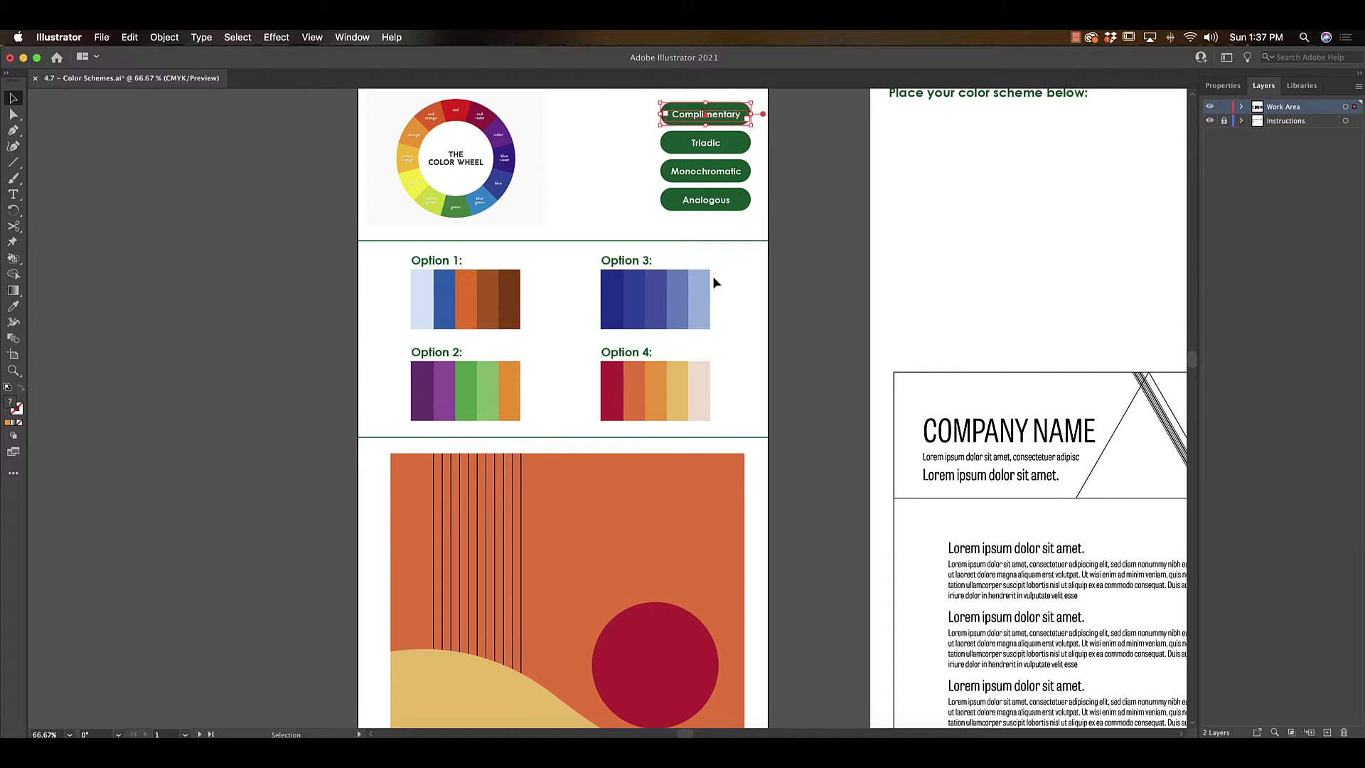
{"action": "left_click", "coordinate": [720, 201]}
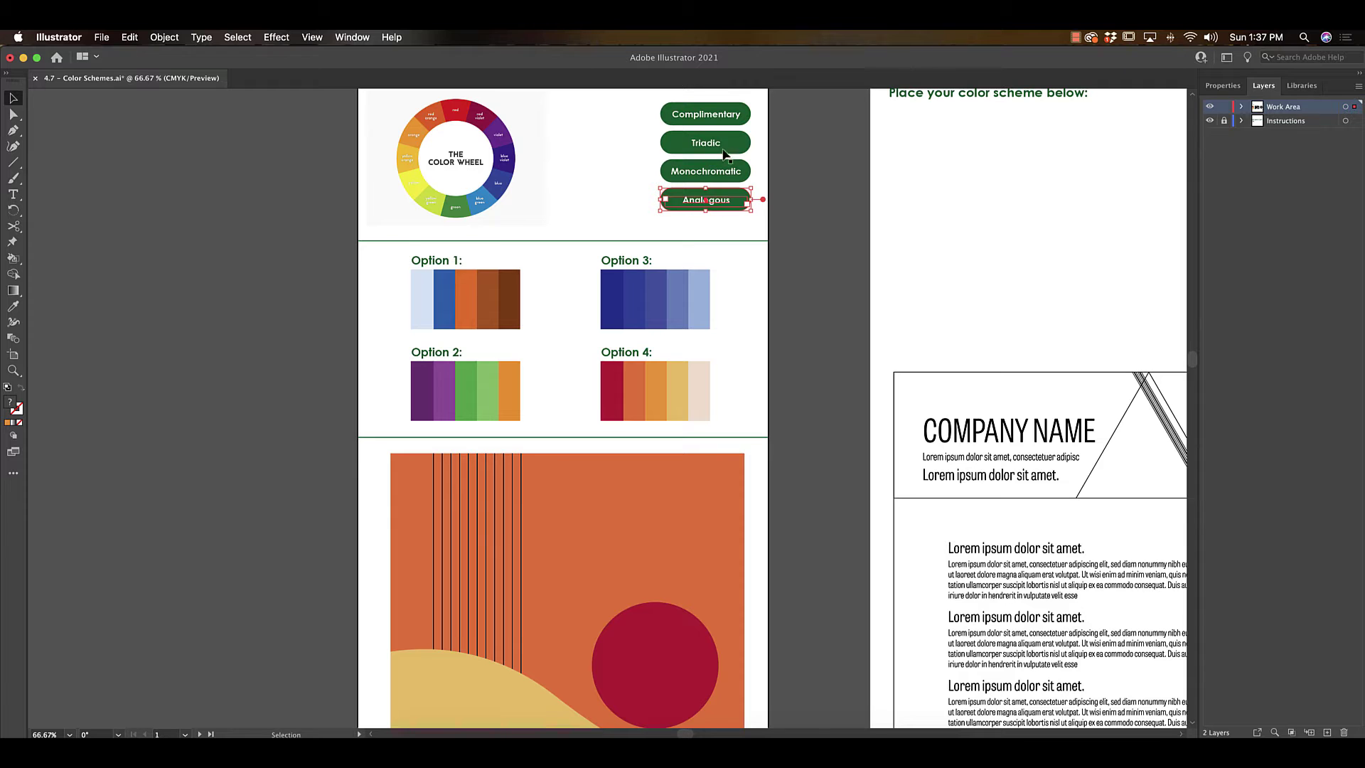
{"action": "scroll", "coordinate": [746, 579], "scroll_direction": "down", "scroll_amount": 10}
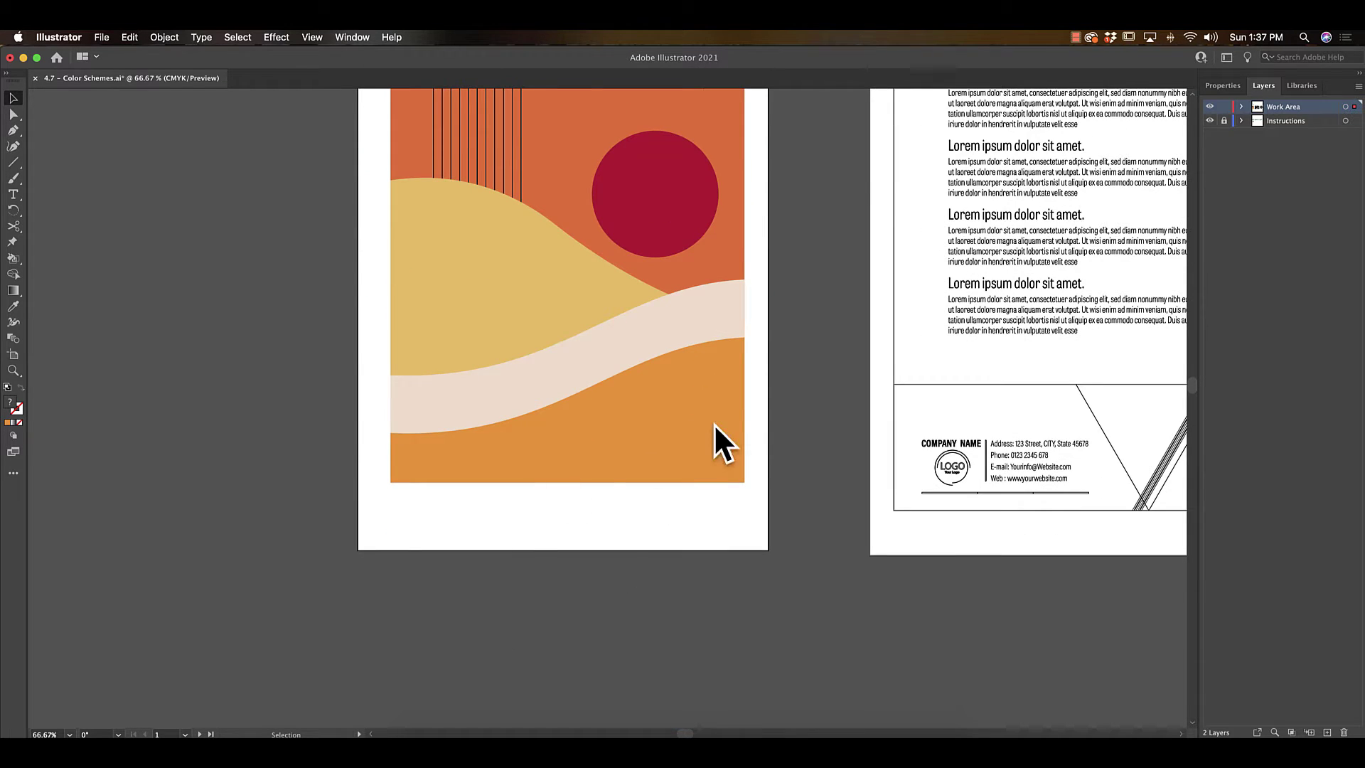
{"action": "scroll", "coordinate": [714, 425], "scroll_direction": "up", "scroll_amount": 3}
{"action": "scroll", "coordinate": [639, 483], "scroll_direction": "up", "scroll_amount": 3}
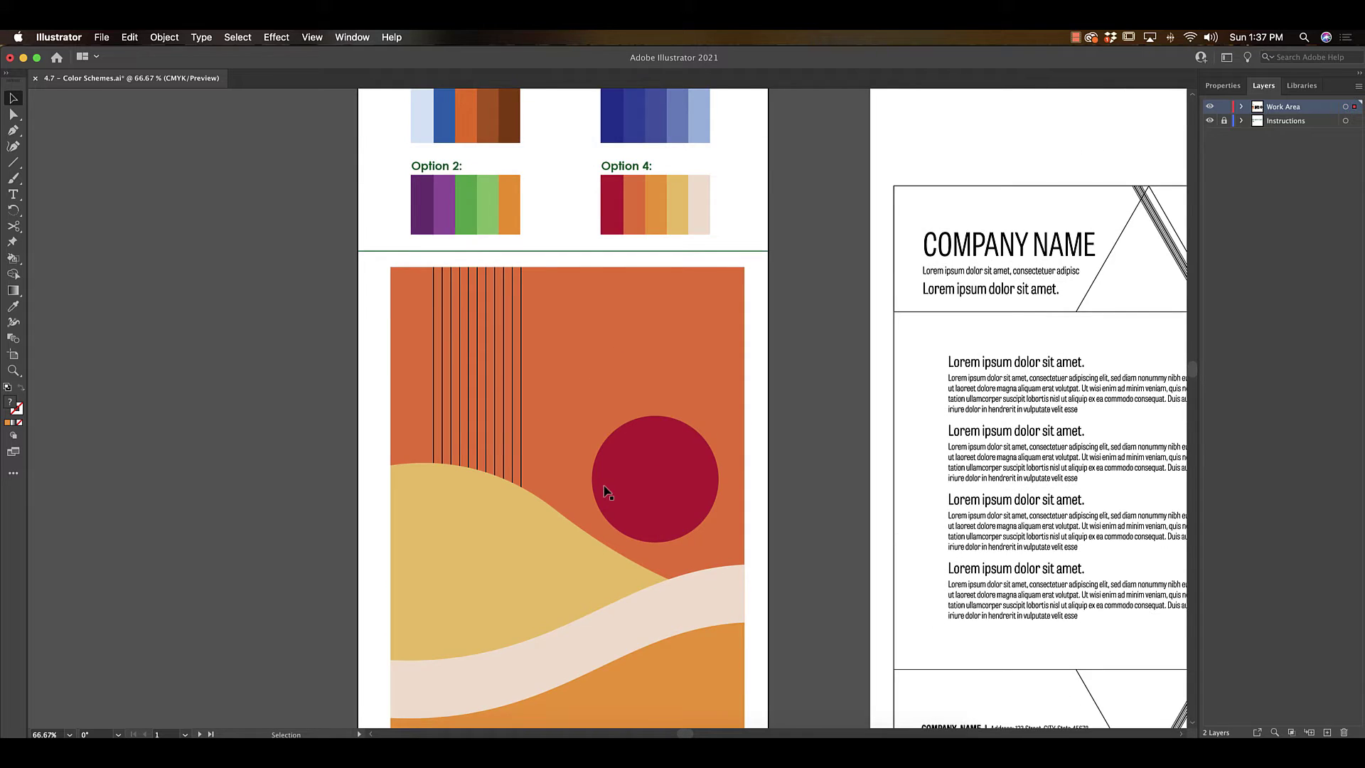
{"action": "scroll", "coordinate": [606, 491], "scroll_direction": "up", "scroll_amount": 7}
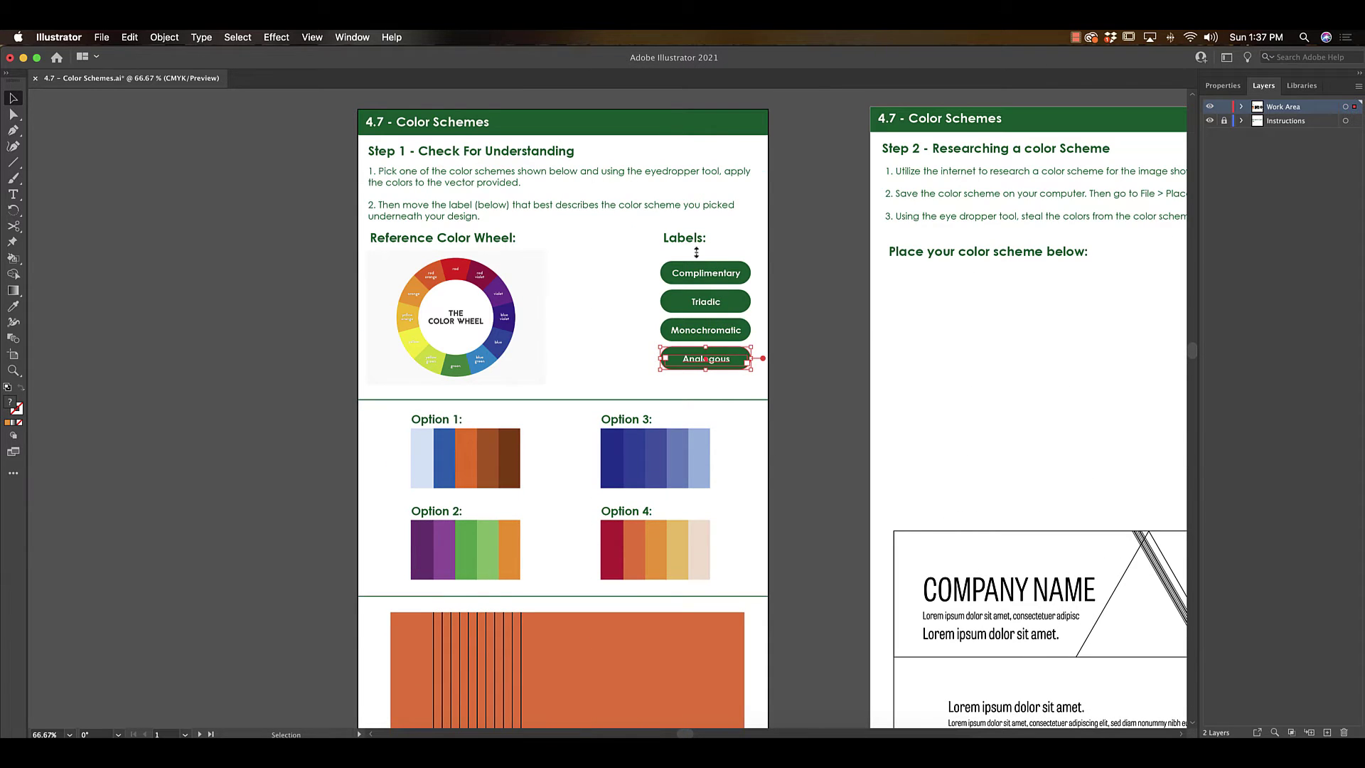
{"action": "left_click", "coordinate": [855, 487]}
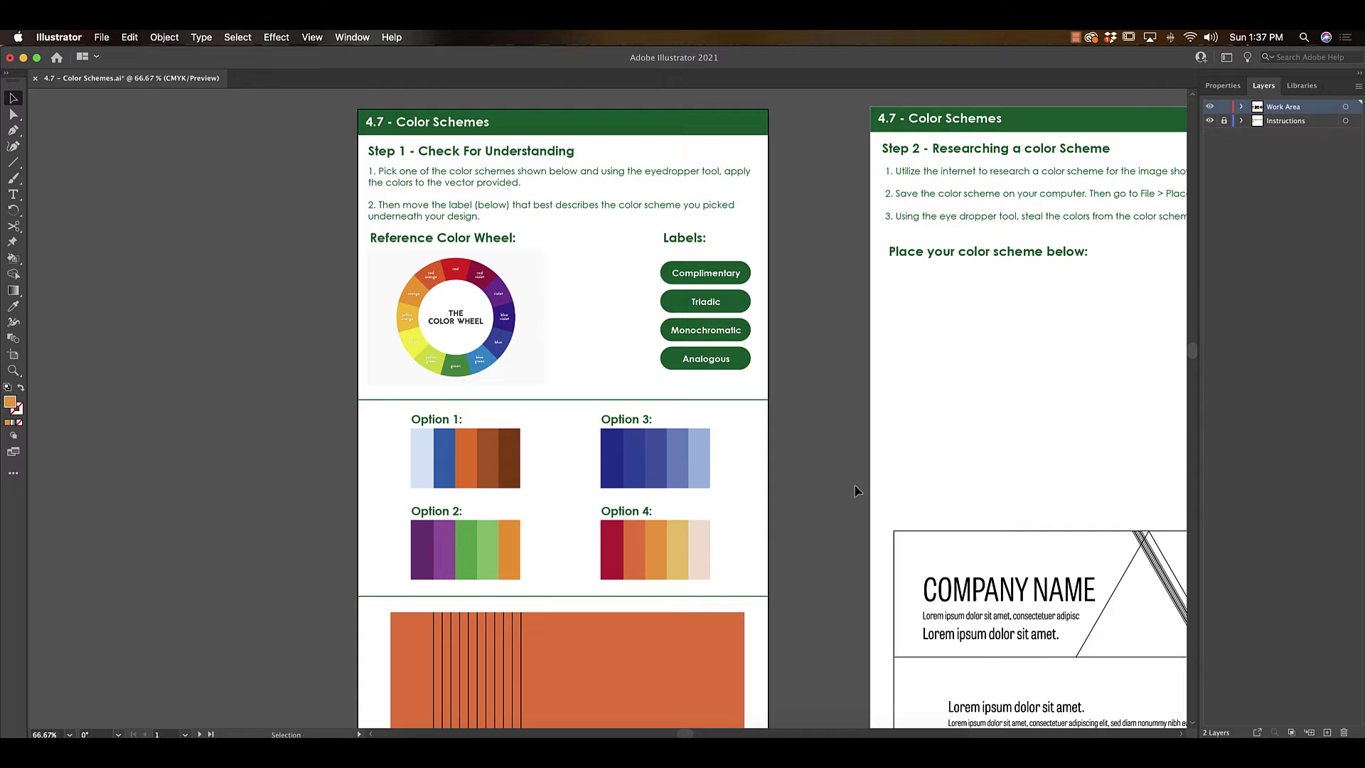
Pan across to centre the Step 2 research page with the blank brochure layout.
{"action": "left_click_drag", "start_coordinate": [915, 400], "coordinate": [297, 343]}
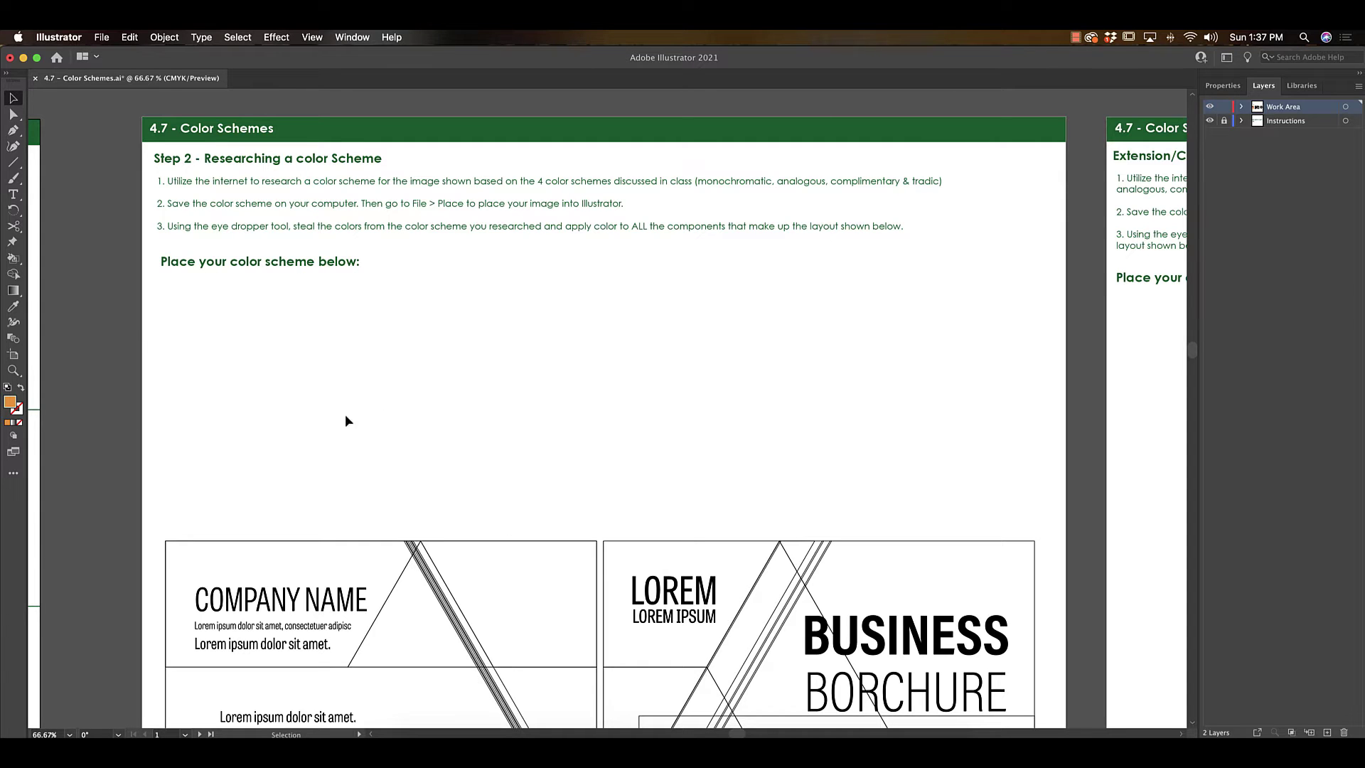
{"action": "scroll", "coordinate": [556, 531], "scroll_direction": "down", "scroll_amount": 2}
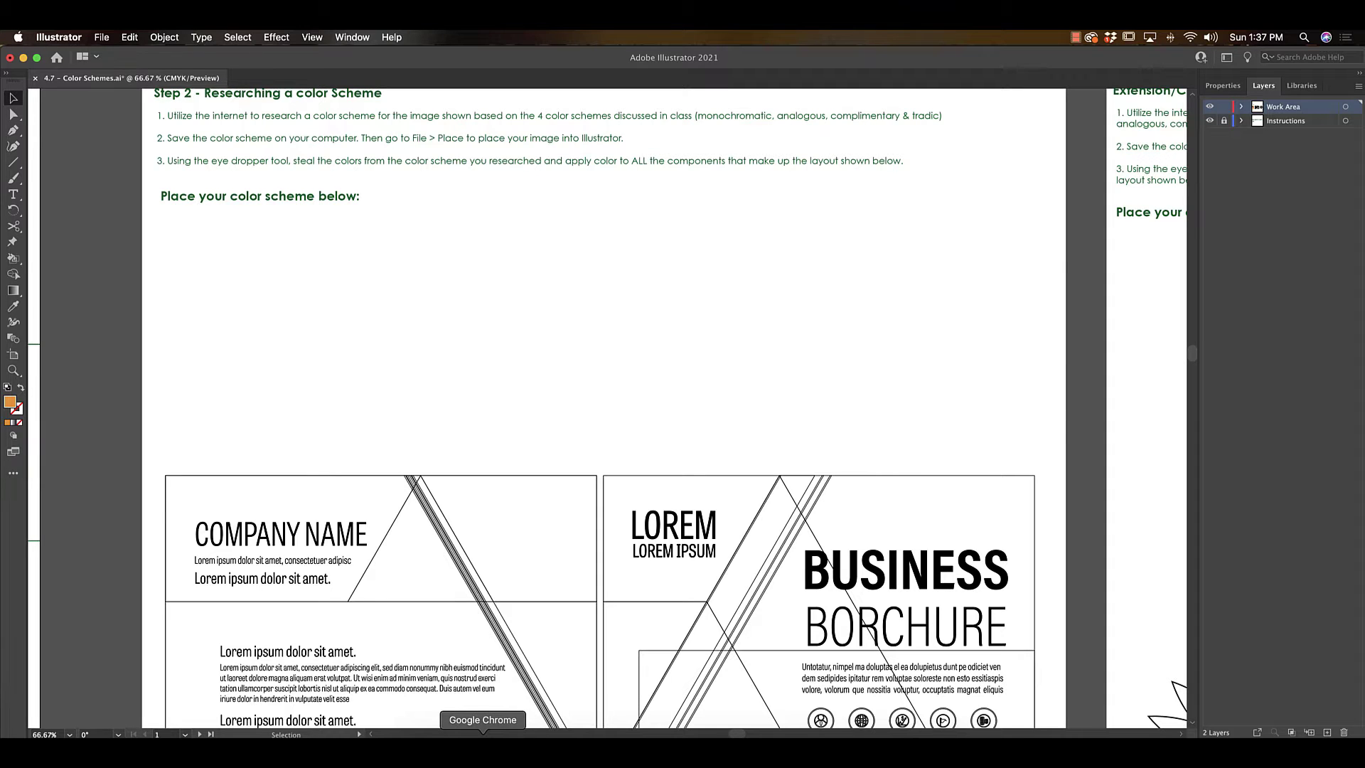
Search Google Images in Chrome for 'analogous color scheme'.
{"action": "left_click", "coordinate": [483, 739]}
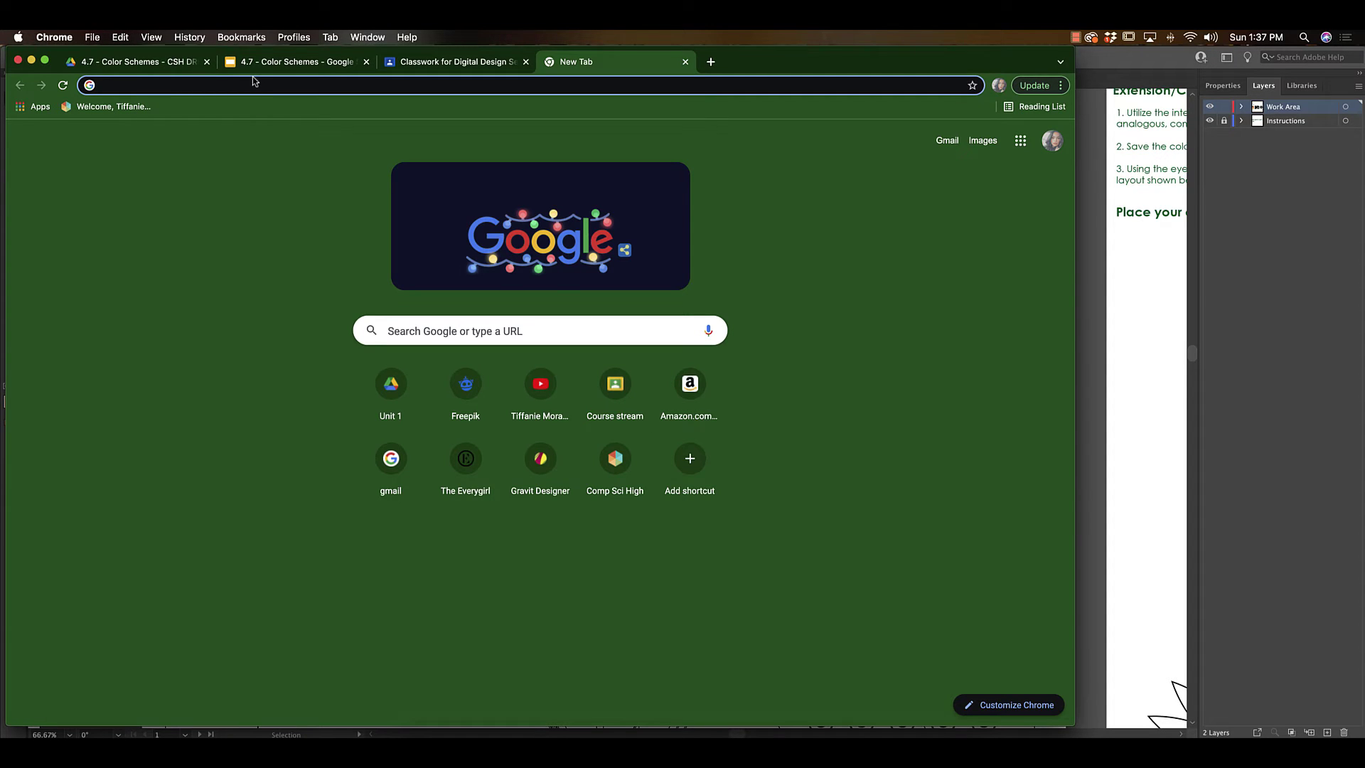
{"action": "type", "text": "anal"}
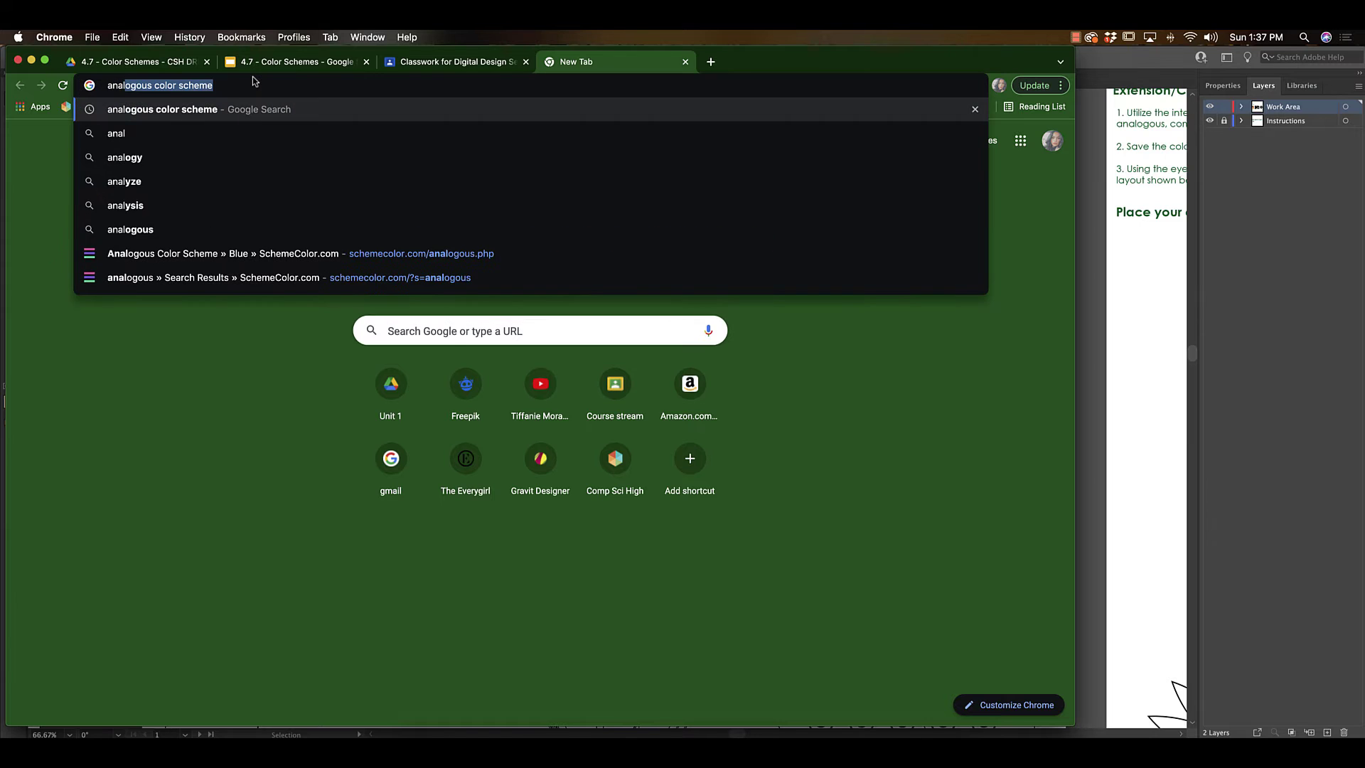
{"action": "key", "text": "Return"}
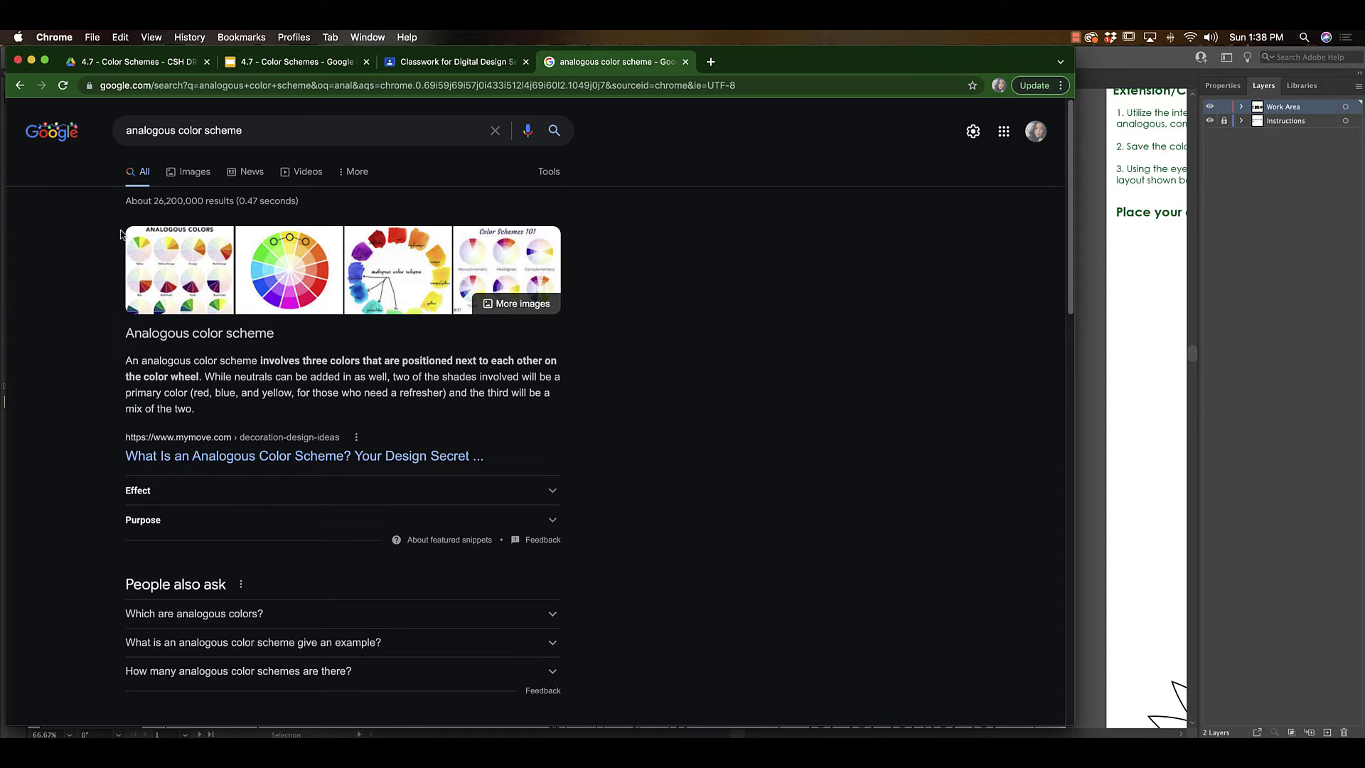
{"action": "left_click", "coordinate": [190, 171]}
Save the green-blue analogous scheme image to the Desktop as wallpaper.png.
{"action": "scroll", "coordinate": [689, 251], "scroll_direction": "down", "scroll_amount": 4}
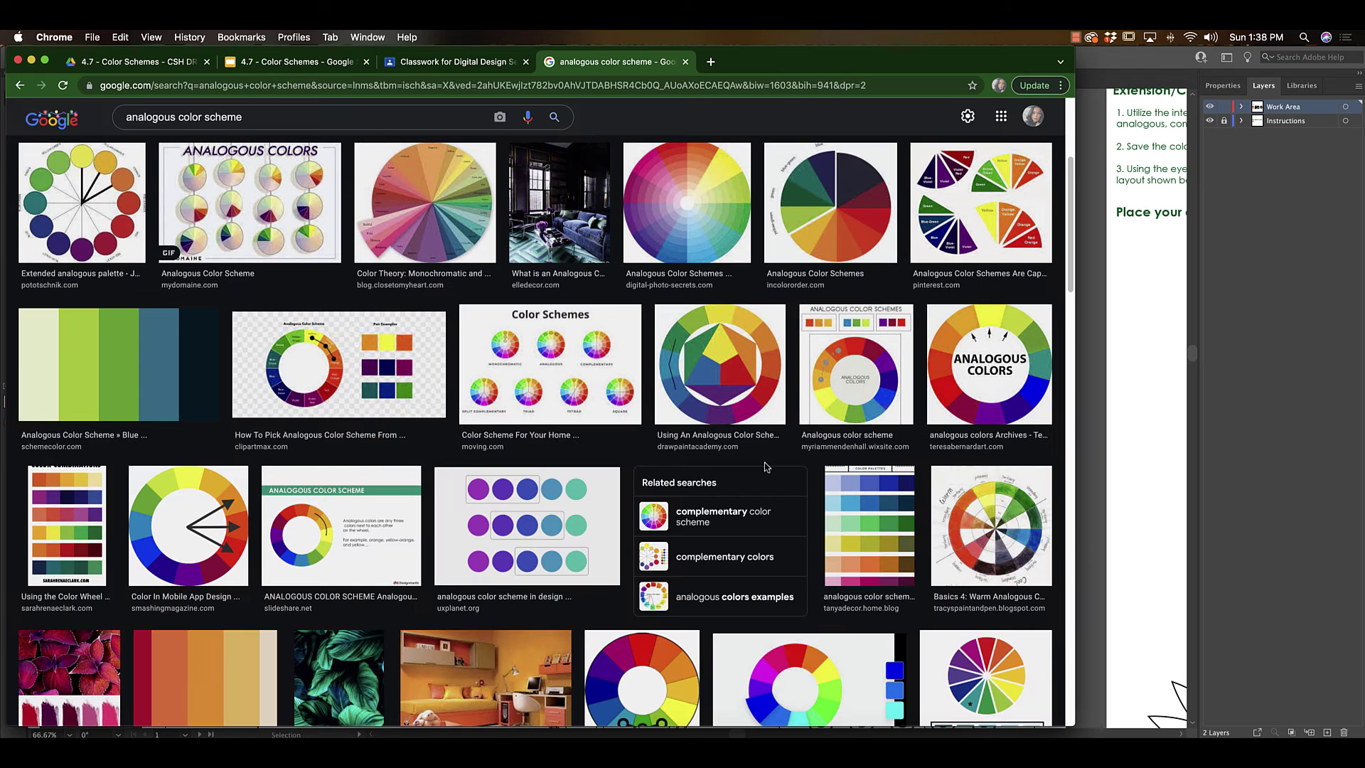
{"action": "left_click", "coordinate": [111, 396]}
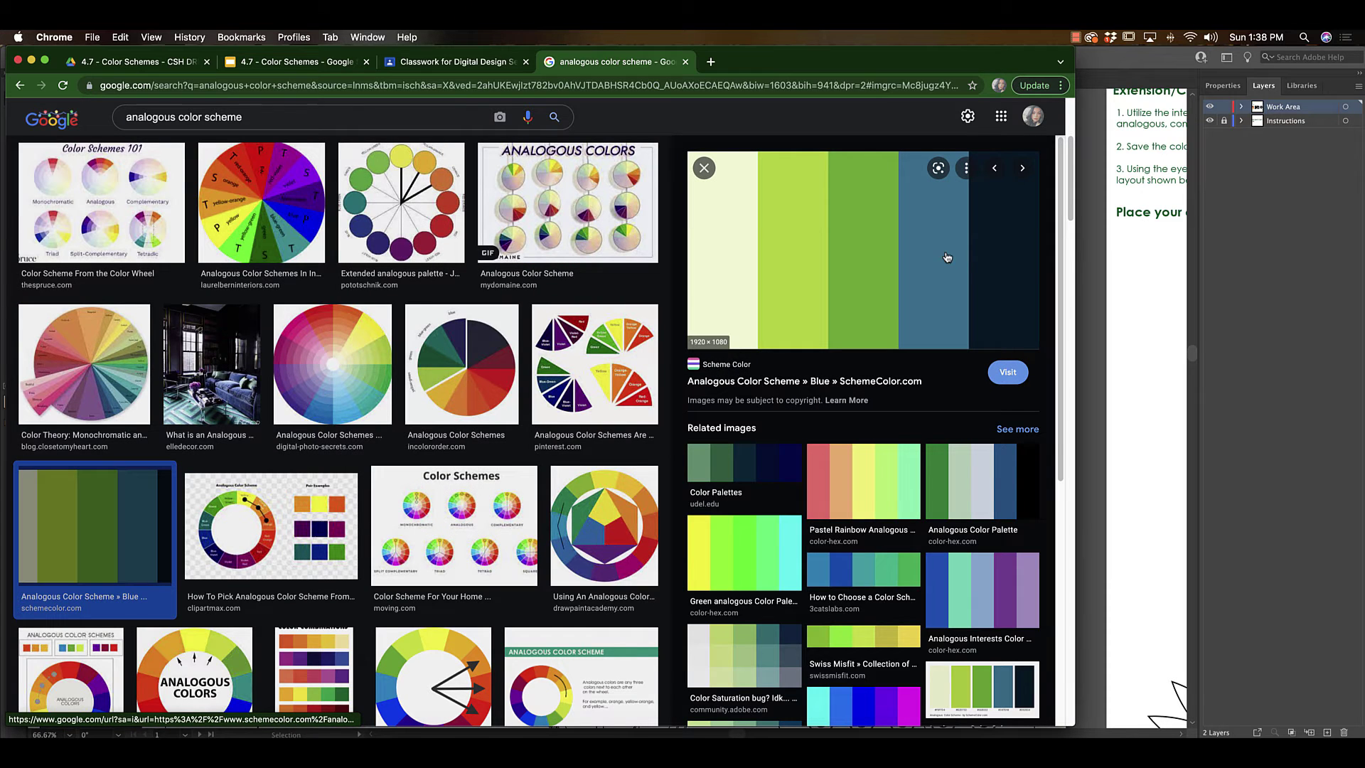
{"action": "right_click", "coordinate": [834, 257]}
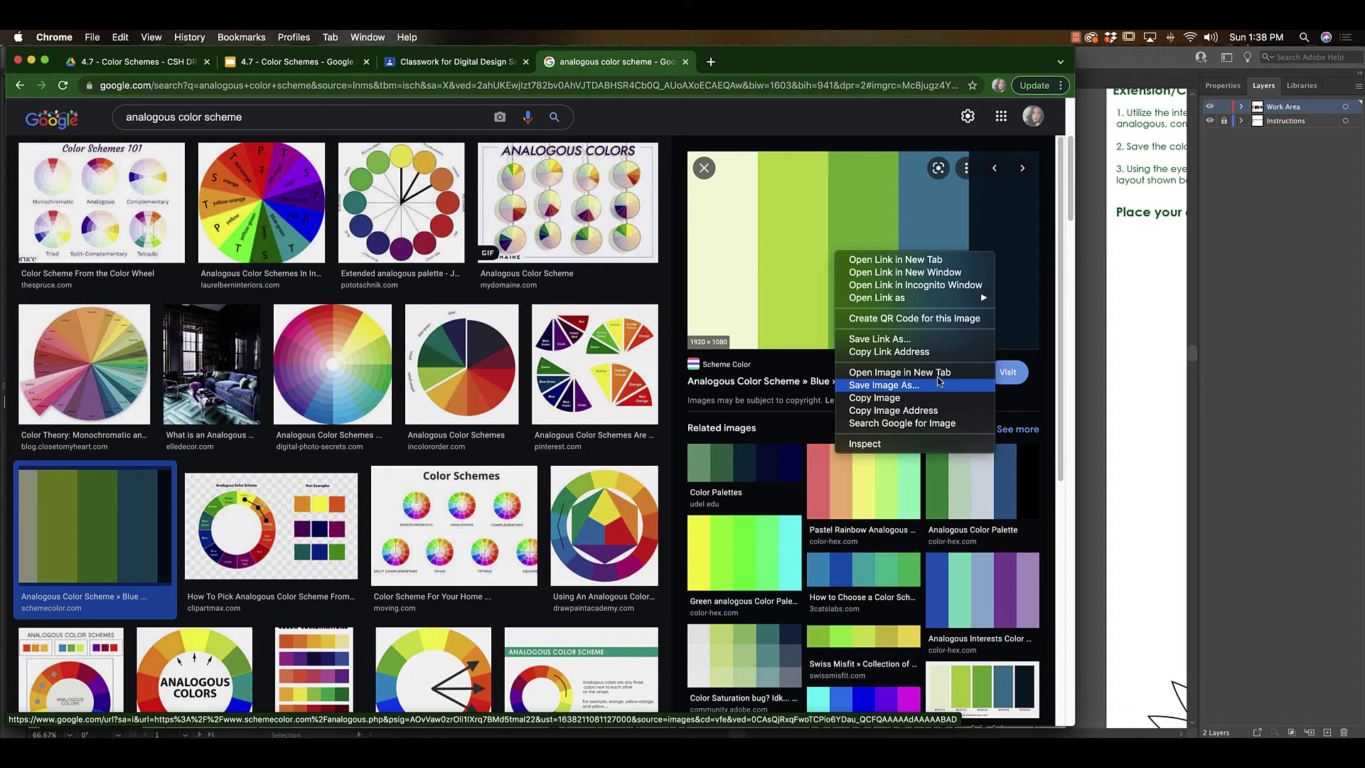
{"action": "left_click", "coordinate": [909, 389]}
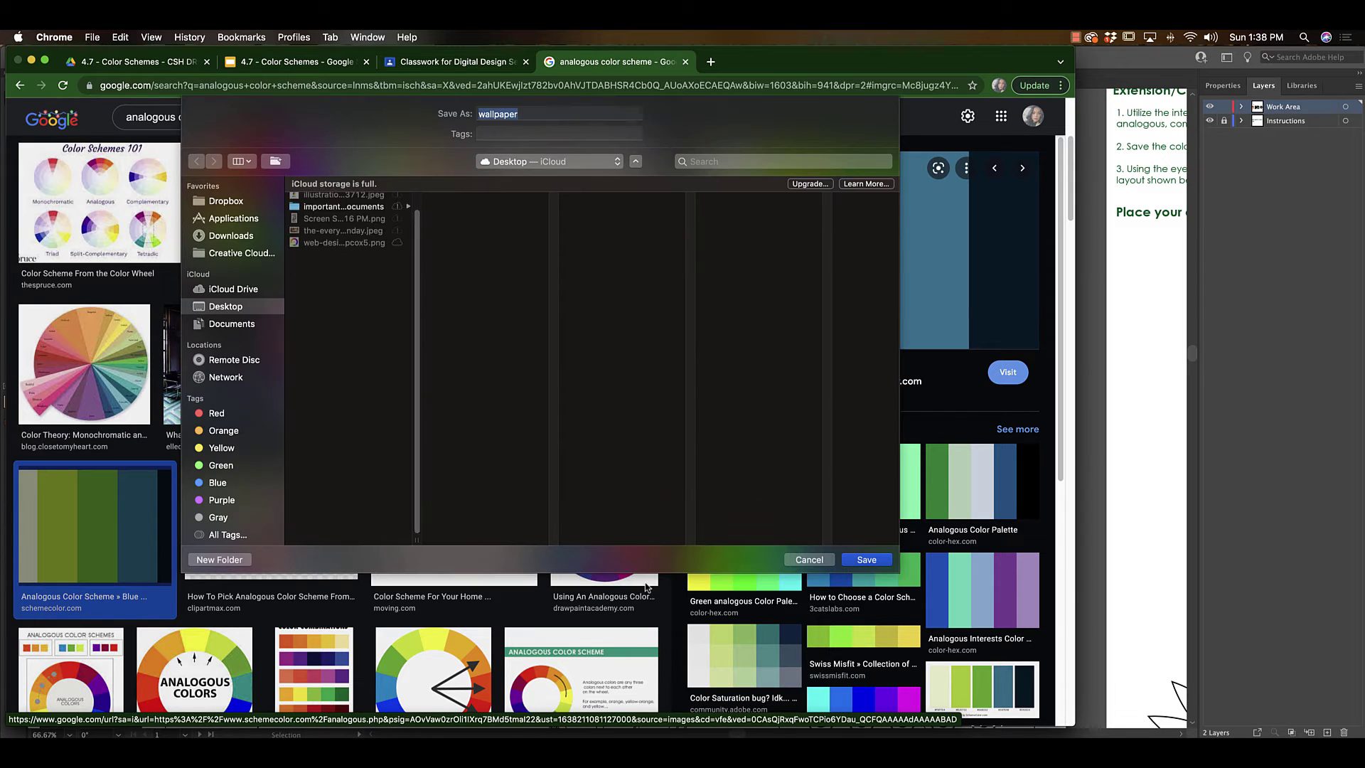
{"action": "left_click", "coordinate": [866, 560]}
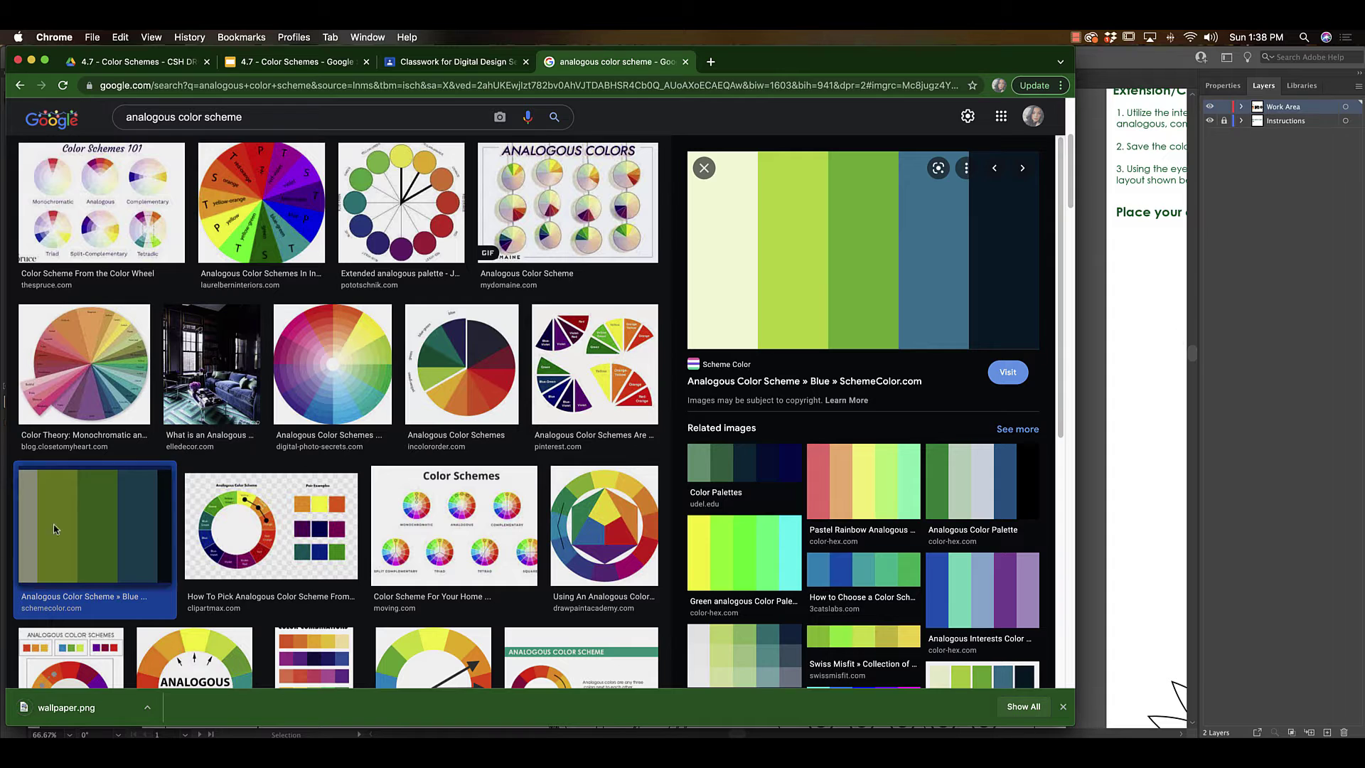
Place wallpaper.png onto the Illustrator artboard via File > Place.
{"action": "left_click", "coordinate": [1153, 431]}
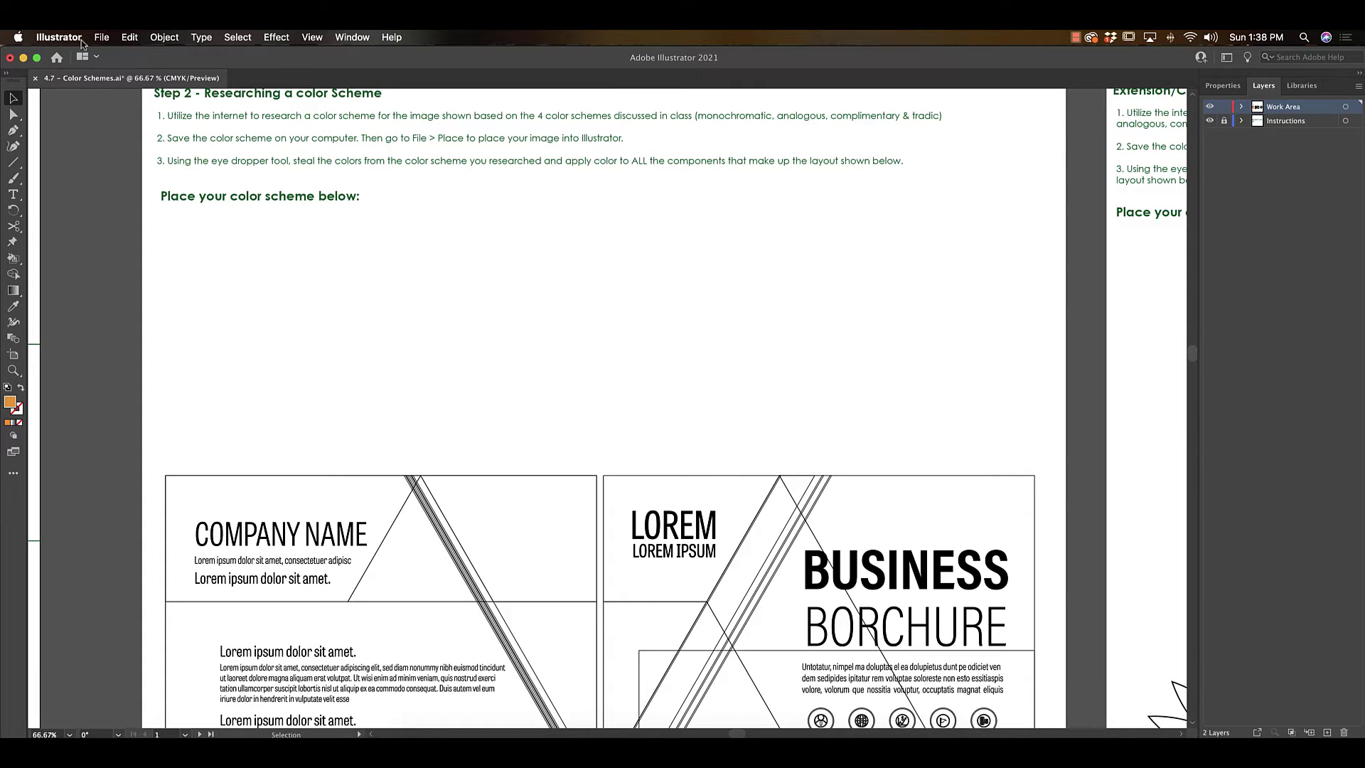
{"action": "left_click", "coordinate": [98, 37]}
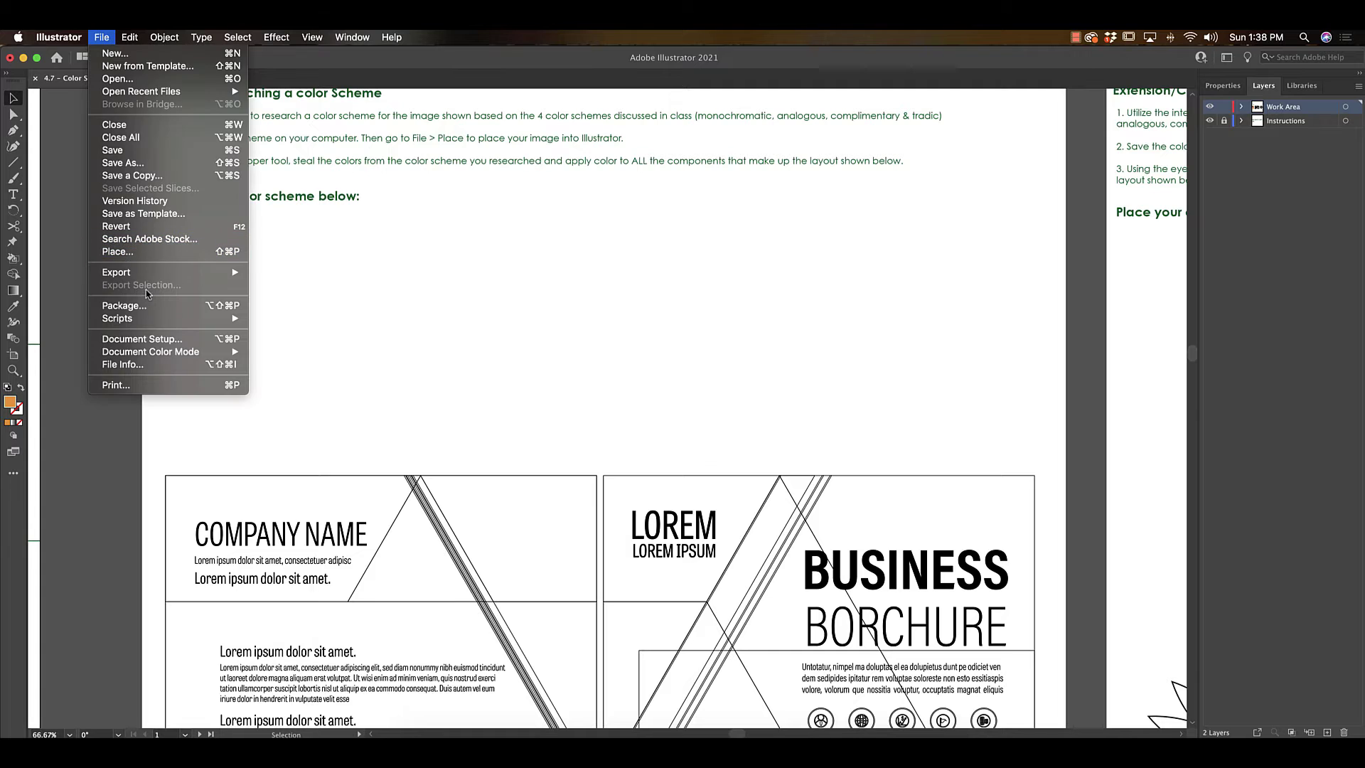
{"action": "left_click", "coordinate": [153, 249]}
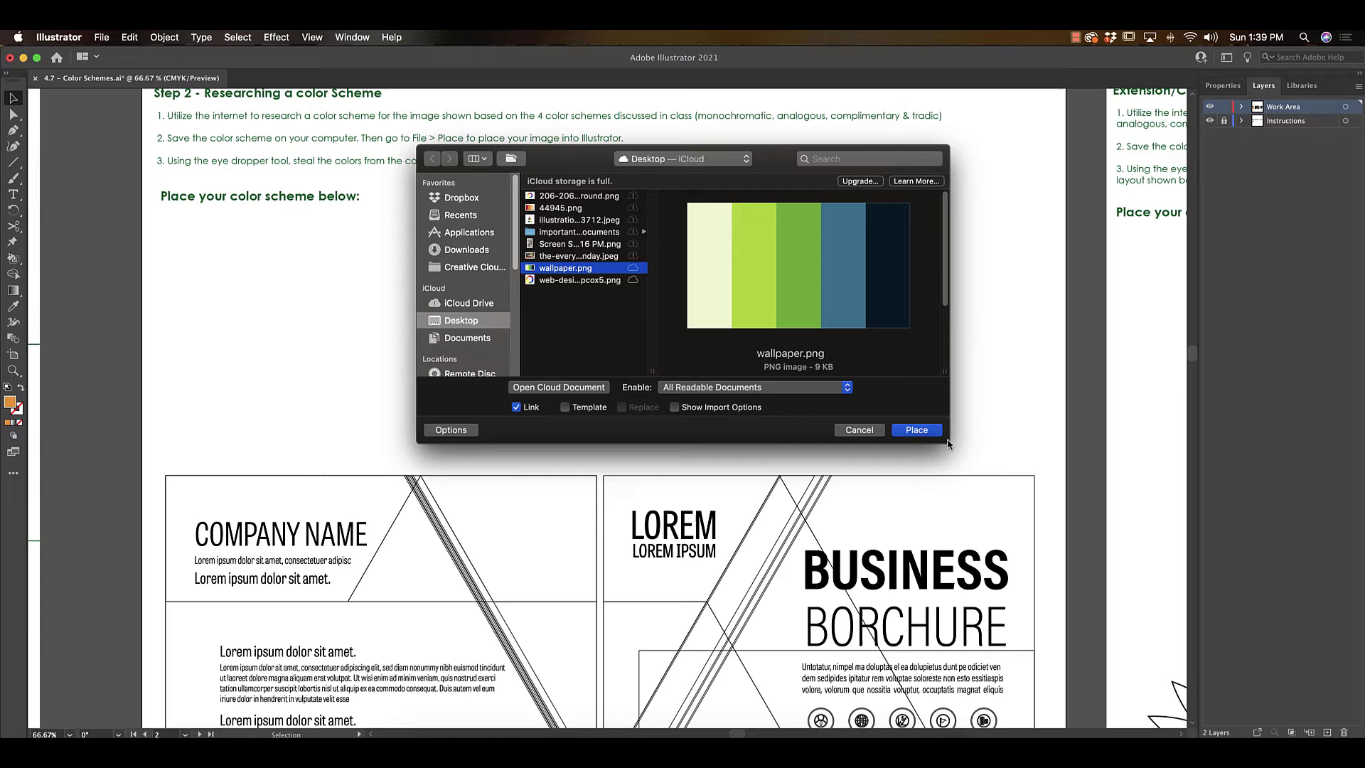
{"action": "left_click", "coordinate": [935, 434]}
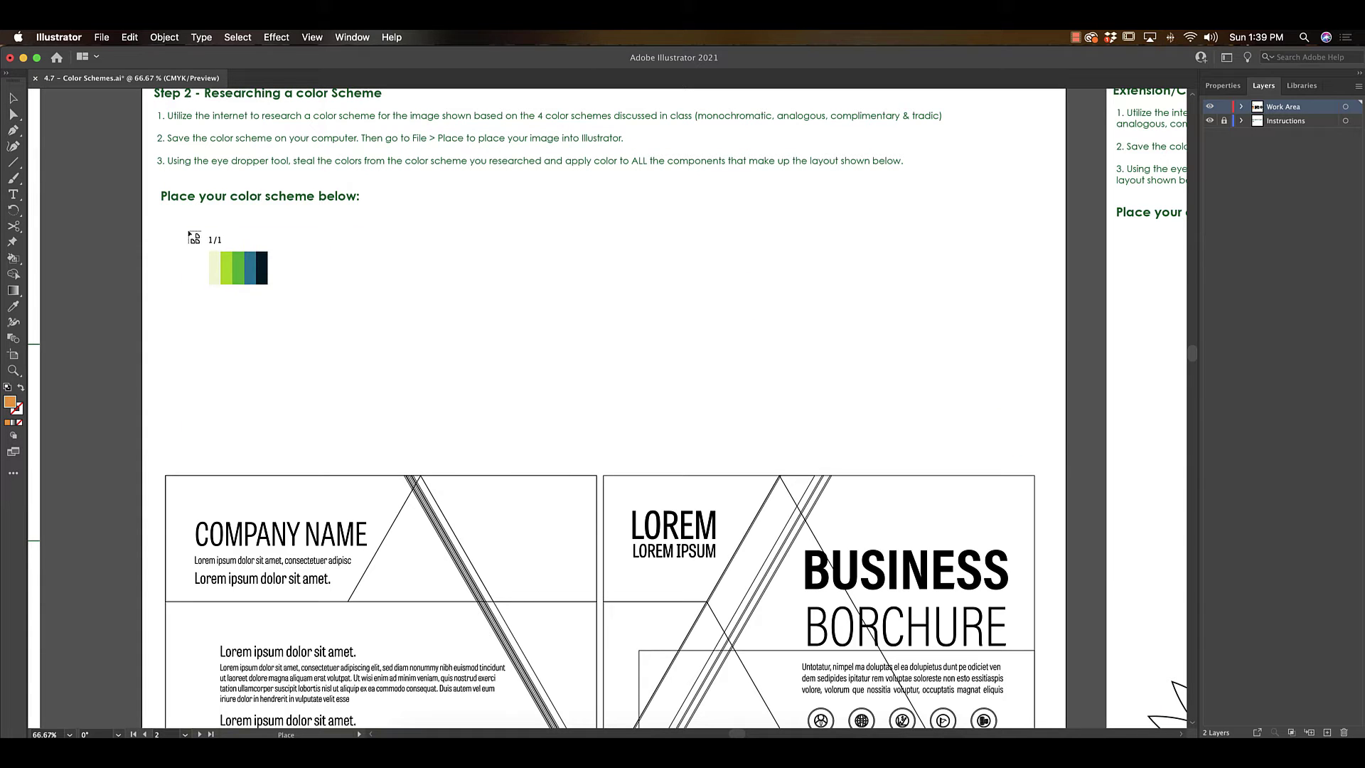
{"action": "left_click", "coordinate": [194, 237]}
Scale and position the palette image under the 'Place your color scheme below' heading.
{"action": "left_click_drag", "start_coordinate": [950, 342], "coordinate": [817, 313]}
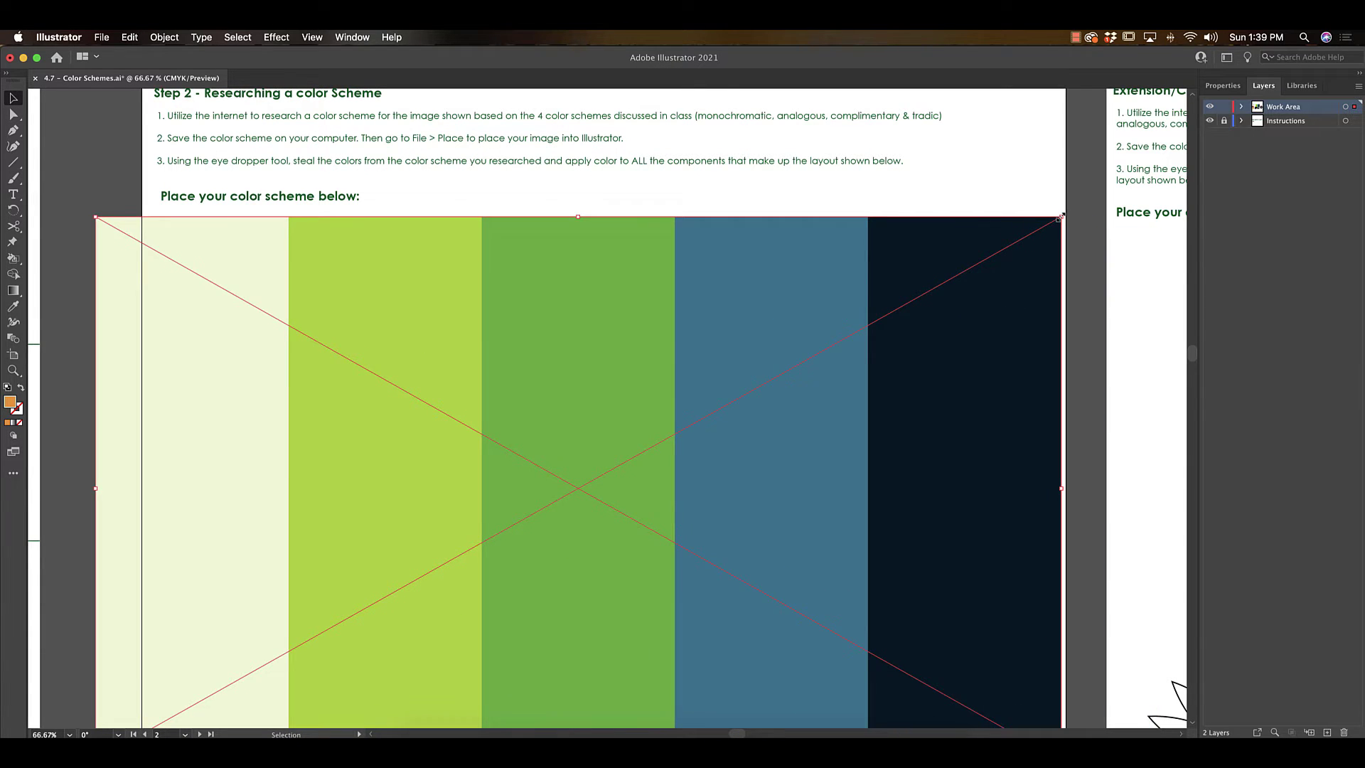
{"action": "left_click_drag", "start_coordinate": [1061, 215], "coordinate": [388, 596]}
{"action": "left_click_drag", "start_coordinate": [341, 667], "coordinate": [402, 295]}
{"action": "left_click_drag", "start_coordinate": [446, 386], "coordinate": [478, 388]}
Fill the brochure's top-left box with pale green and sample dark navy for the COMPANY NAME text.
{"action": "left_click", "coordinate": [627, 371]}
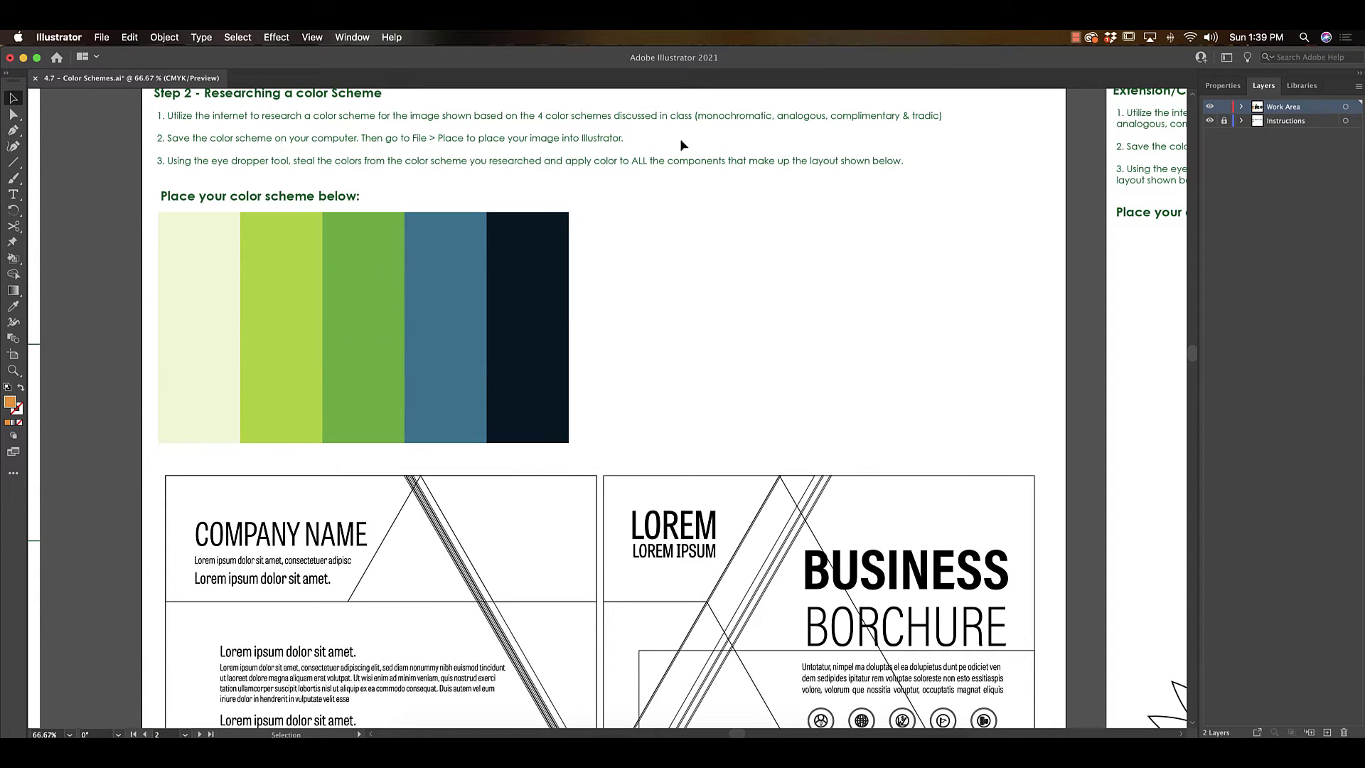
{"action": "scroll", "coordinate": [631, 252], "scroll_direction": "down", "scroll_amount": 4}
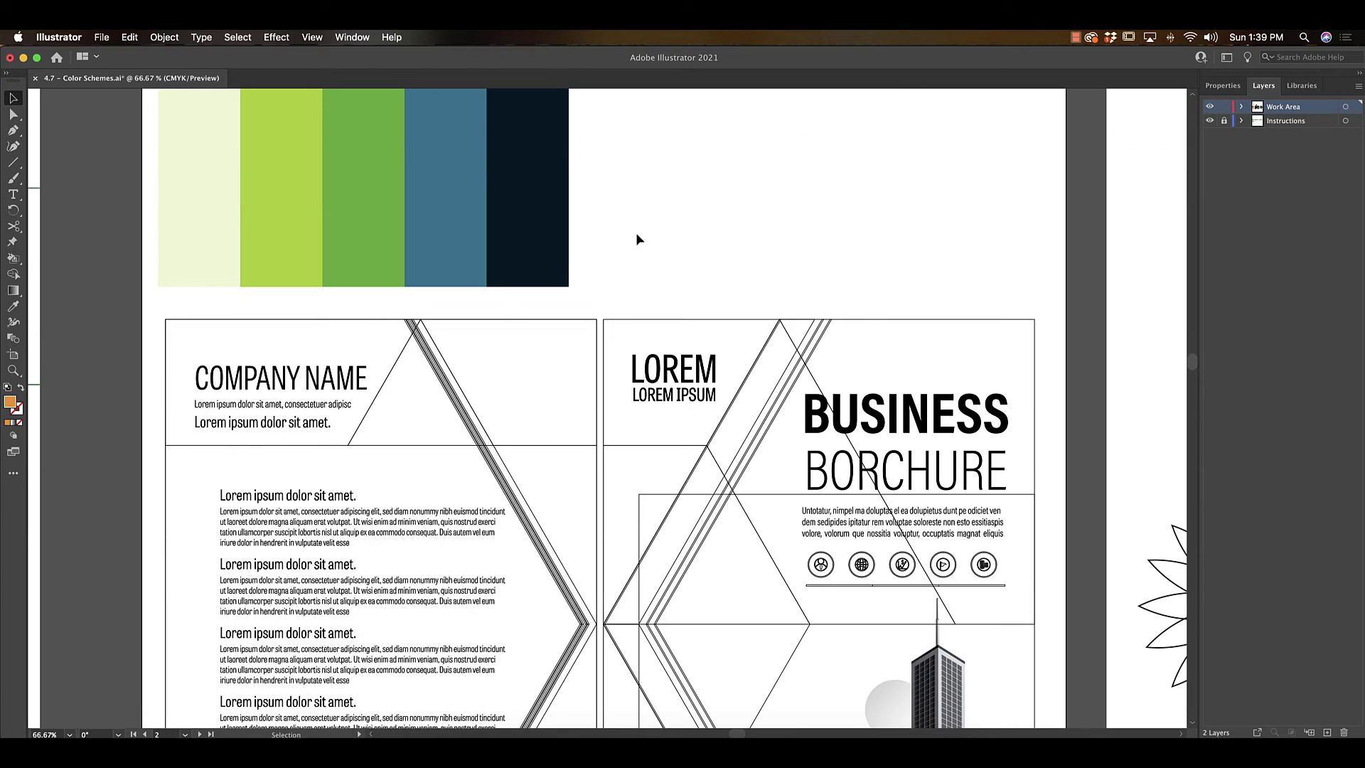
{"action": "left_click", "coordinate": [362, 324]}
{"action": "key", "text": "i"}
{"action": "left_click", "coordinate": [207, 181]}
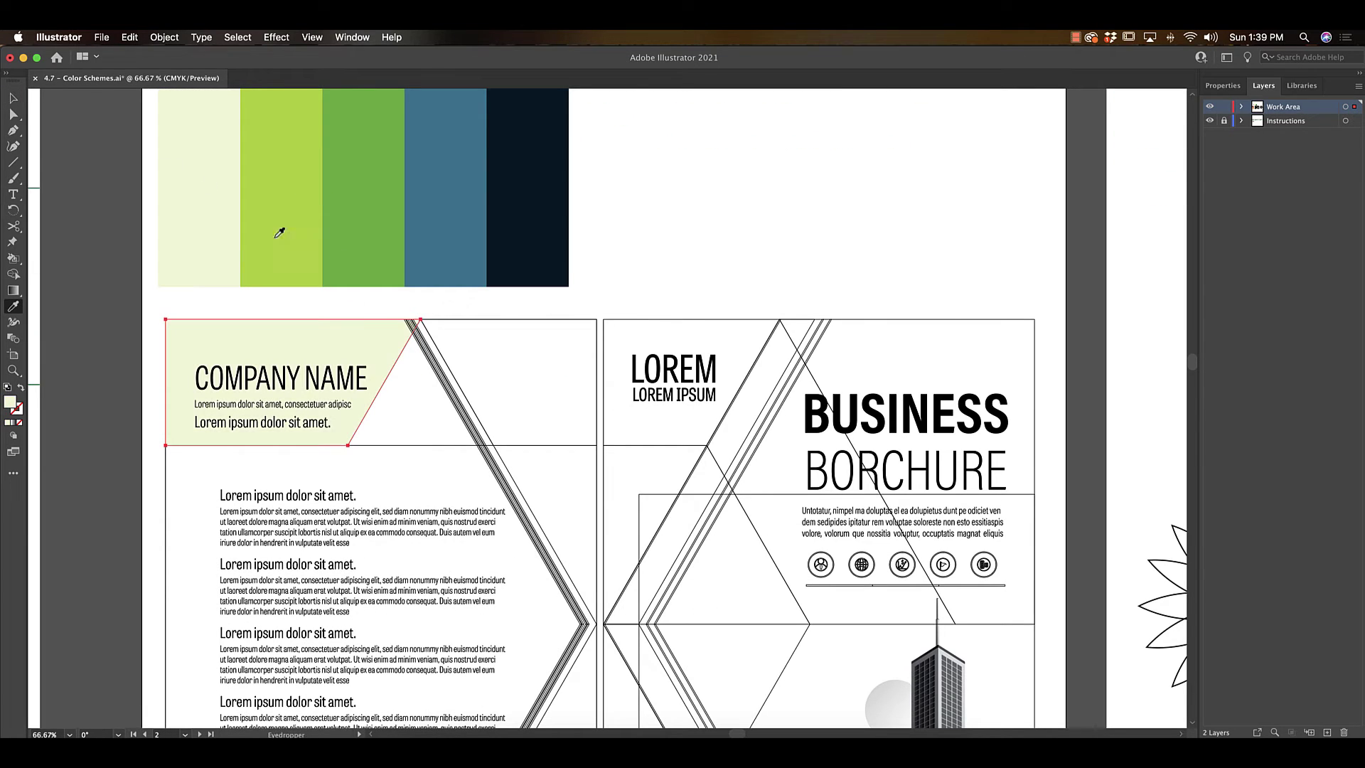
{"action": "left_click", "coordinate": [359, 381], "text": "super"}
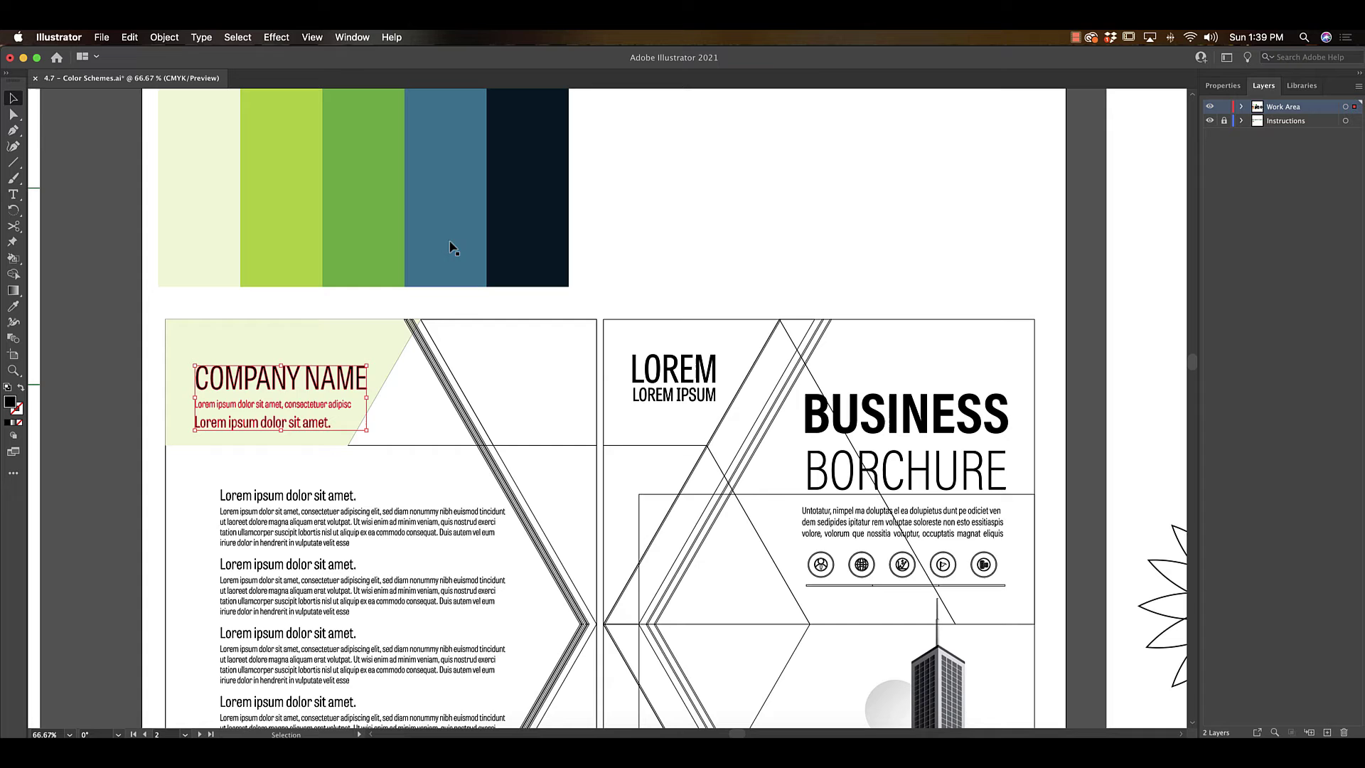
{"action": "left_click", "coordinate": [517, 194]}
Fill the trapezoid at the panel's top right with the blue swatch.
{"action": "key", "text": "v"}
{"action": "left_click", "coordinate": [659, 225]}
{"action": "left_click_drag", "start_coordinate": [637, 305], "coordinate": [668, 279]}
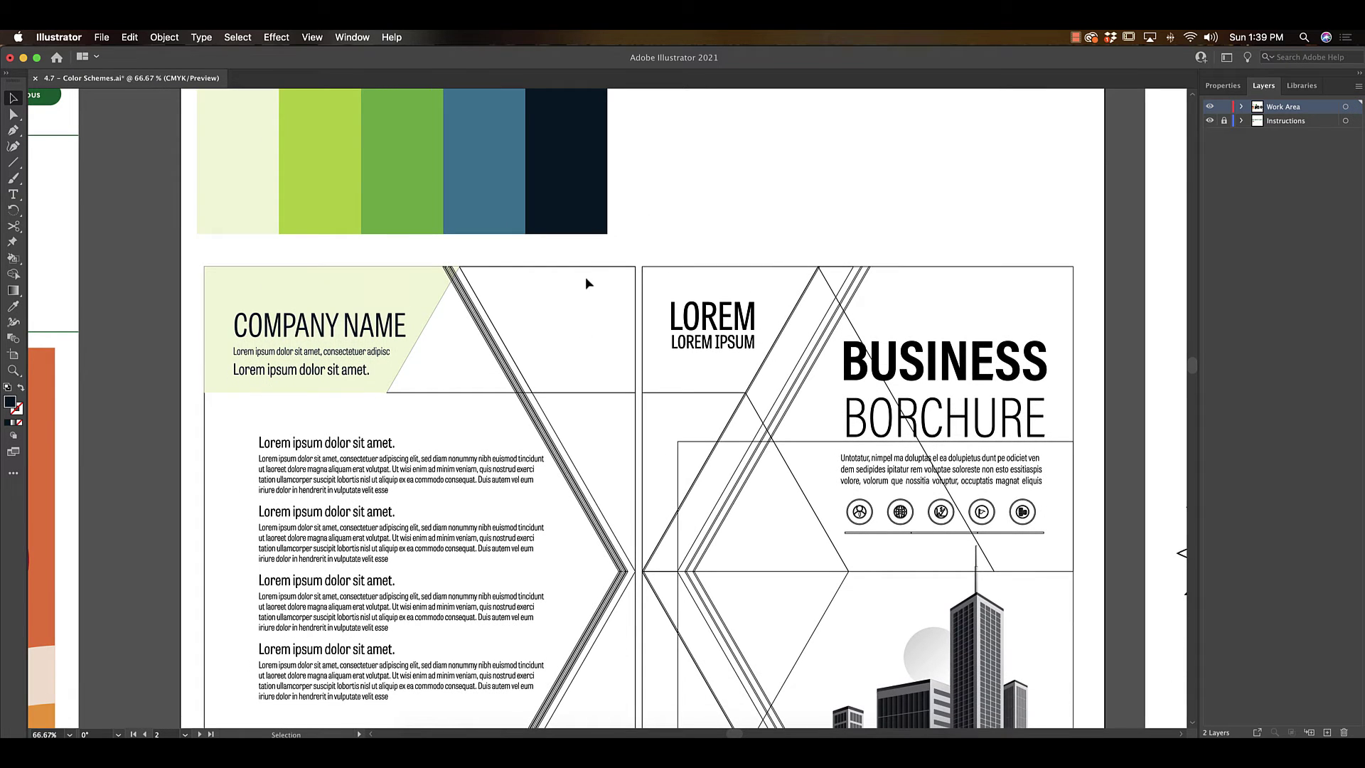
{"action": "left_click", "coordinate": [509, 272]}
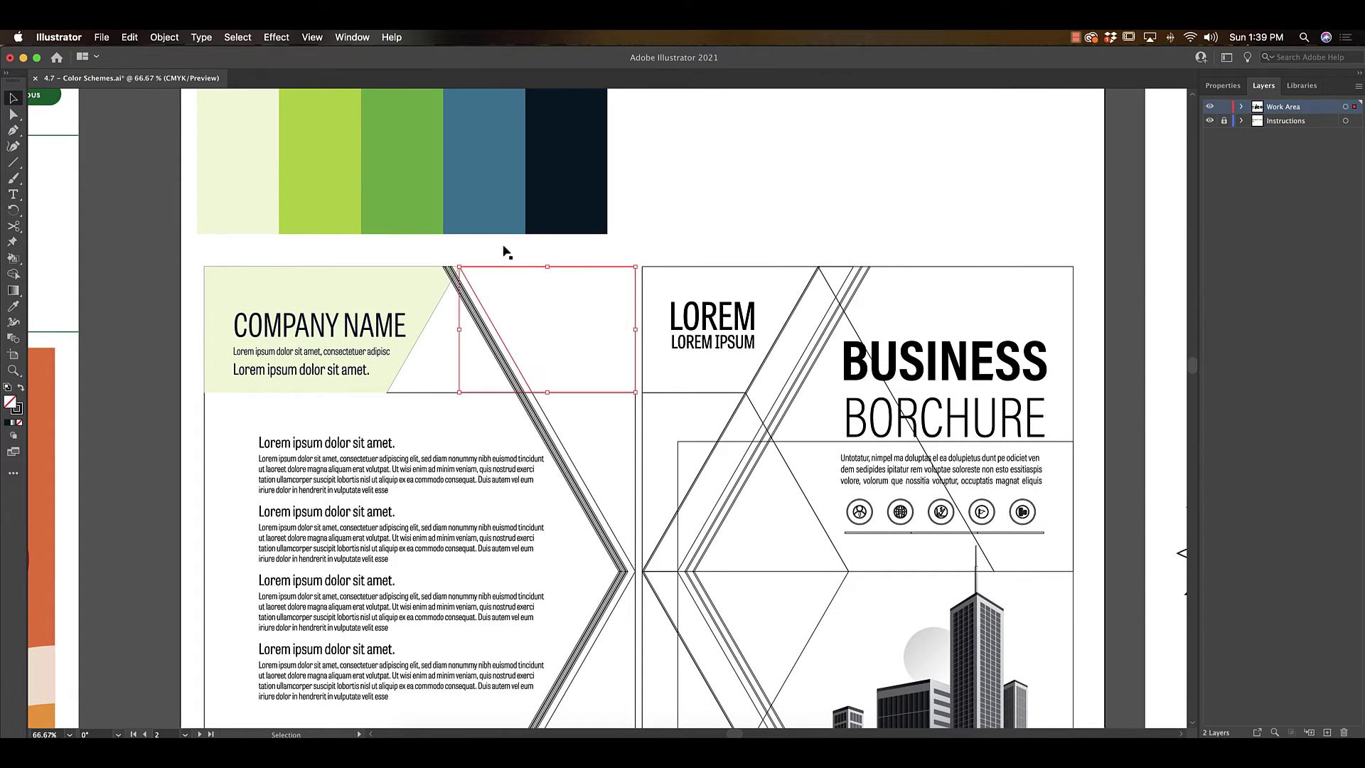
{"action": "key", "text": "i"}
{"action": "left_click", "coordinate": [488, 175]}
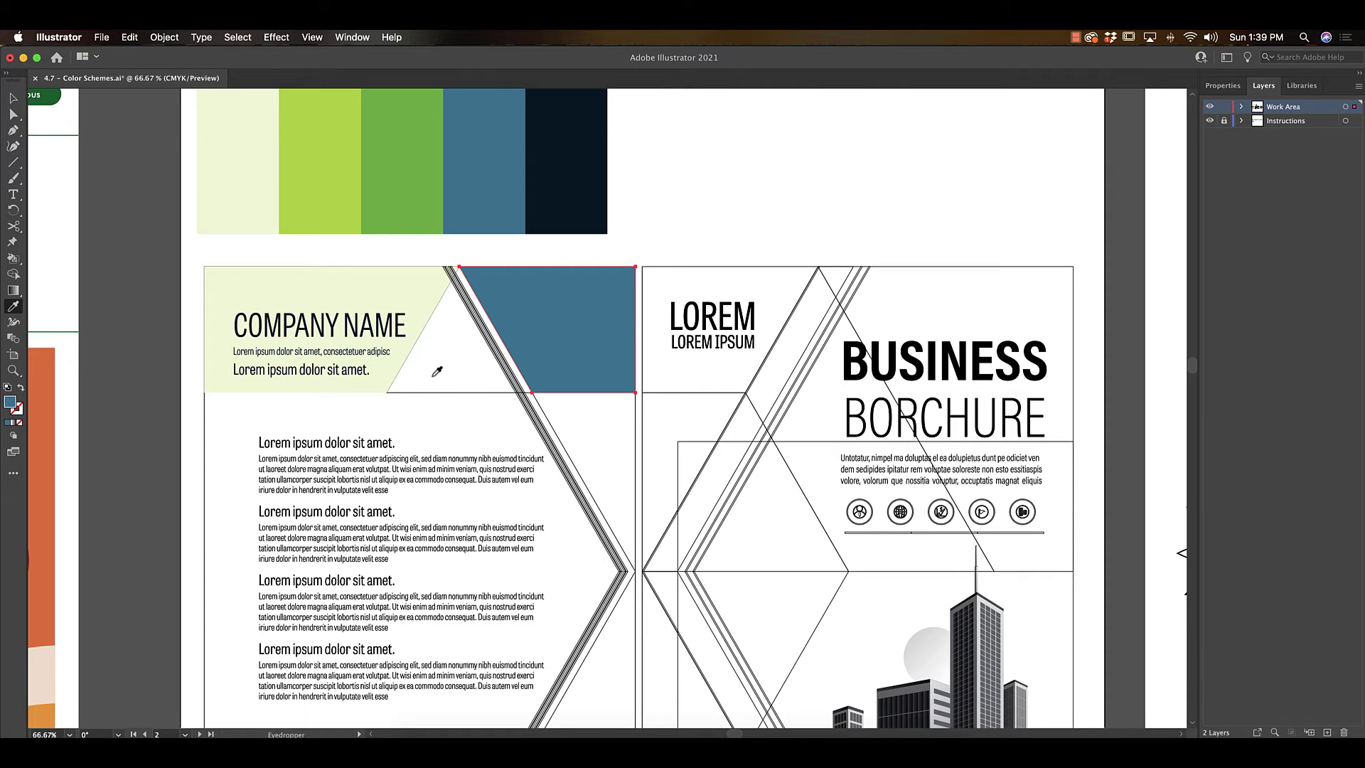
Fill the outlined triangle beside the company name with the lime-green swatch.
{"action": "key", "text": "v"}
{"action": "left_click", "coordinate": [462, 392]}
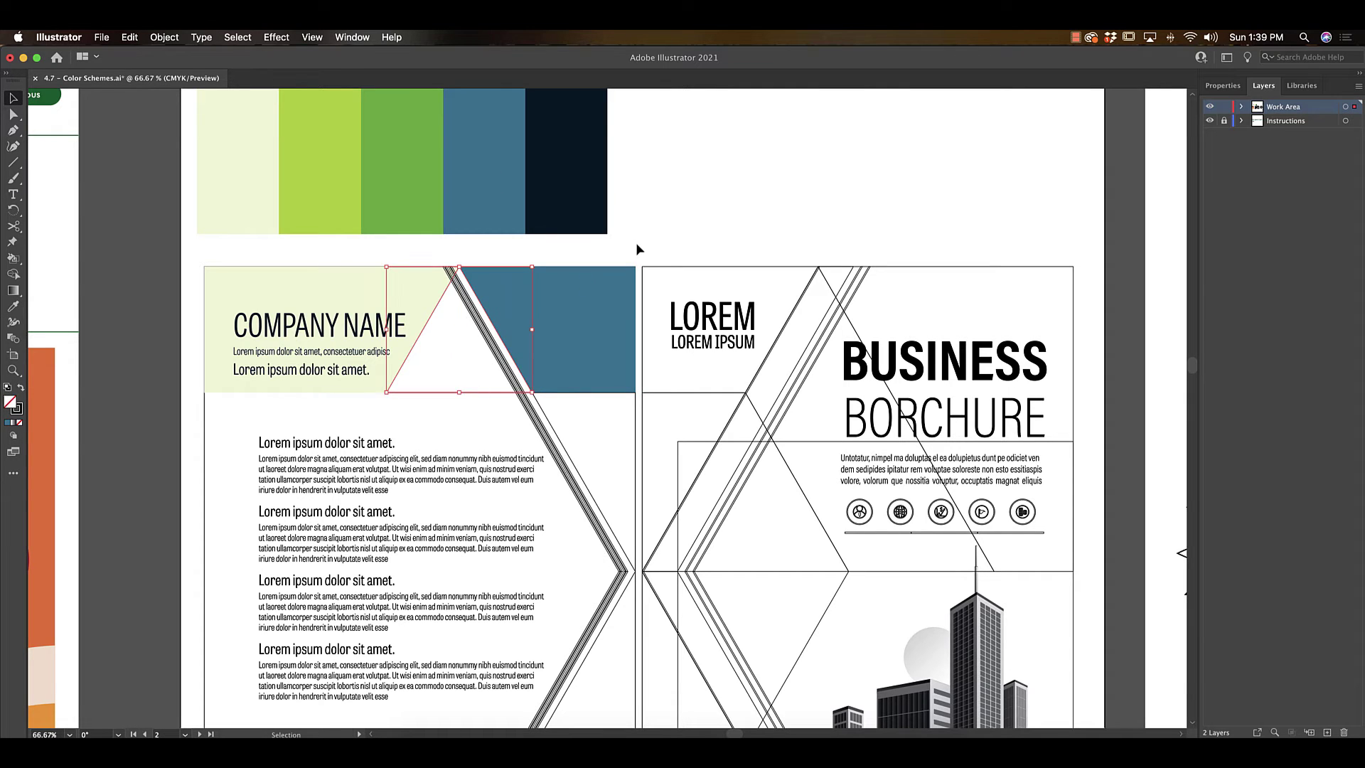
{"action": "key", "text": "i"}
{"action": "left_click", "coordinate": [337, 115]}
{"action": "scroll", "coordinate": [579, 263], "scroll_direction": "down", "scroll_amount": 5}
{"action": "scroll", "coordinate": [580, 263], "scroll_direction": "right", "scroll_amount": 2}
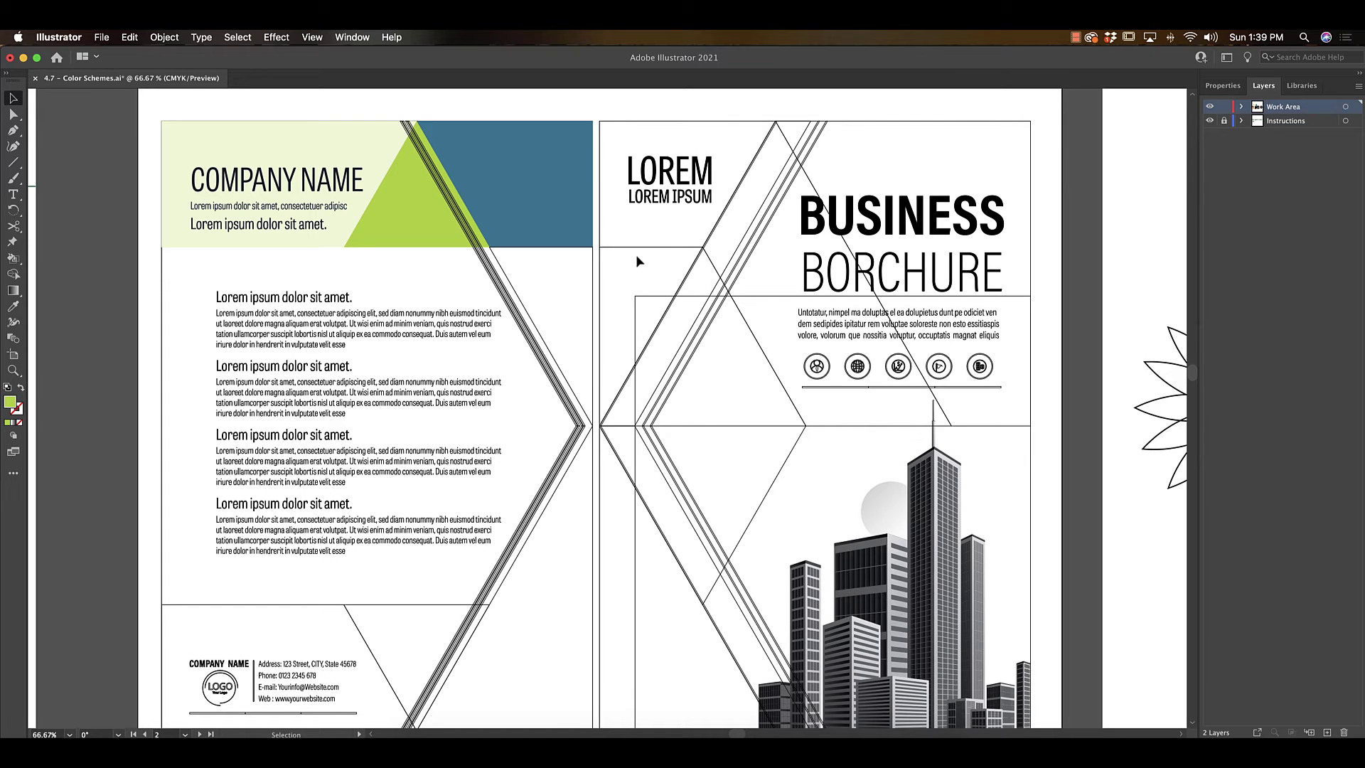
{"action": "scroll", "coordinate": [472, 291], "scroll_direction": "up", "scroll_amount": 3}
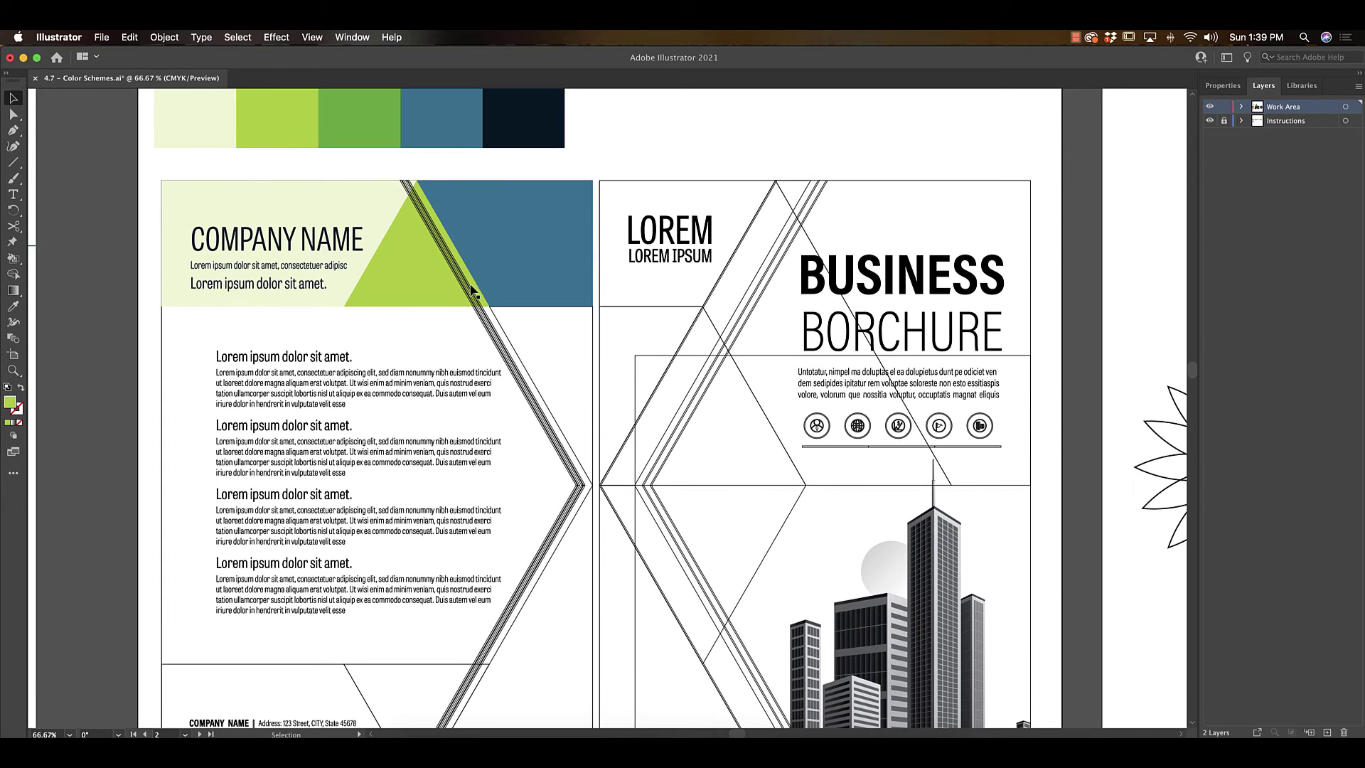
Fill the left panel's lower background with the dark navy swatch.
{"action": "key", "text": "super+1"}
{"action": "scroll", "coordinate": [304, 253], "scroll_direction": "left", "scroll_amount": 8}
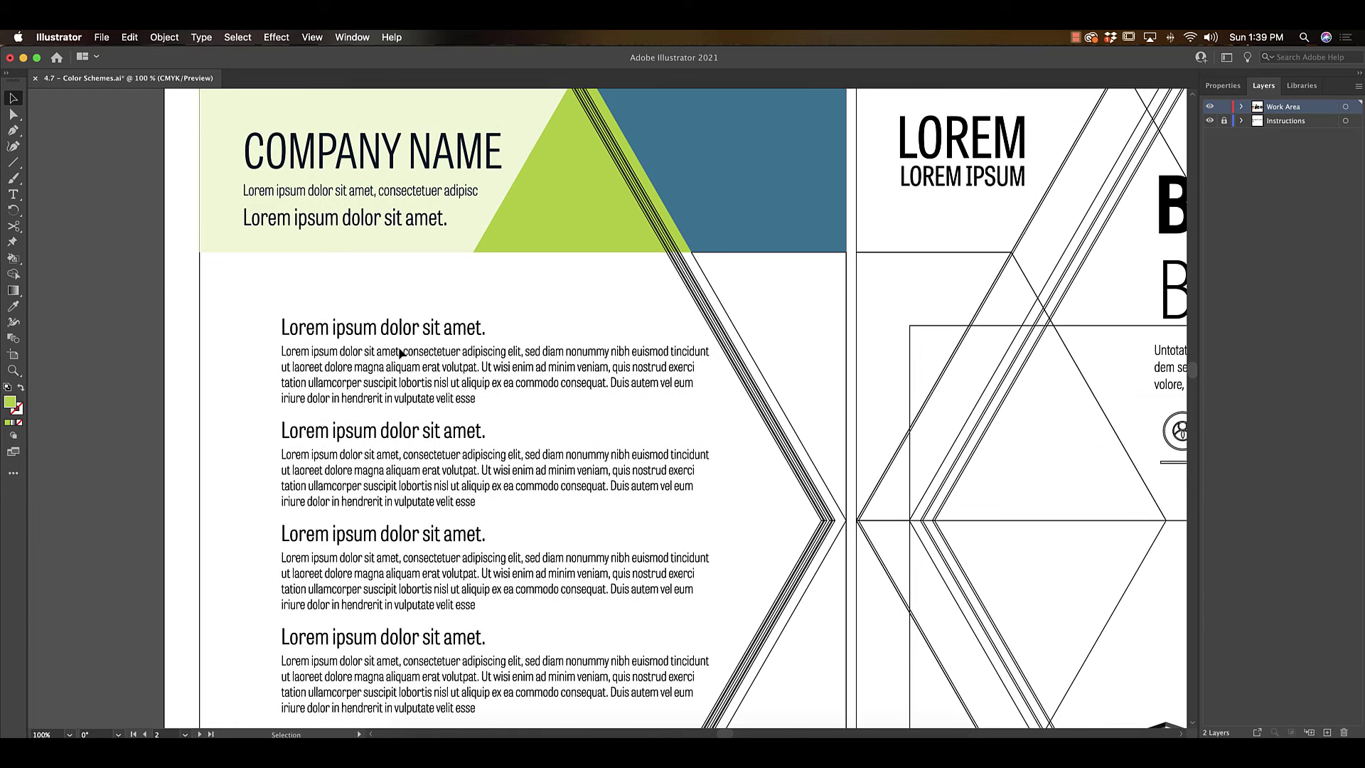
{"action": "left_click", "coordinate": [203, 268]}
{"action": "scroll", "coordinate": [590, 283], "scroll_direction": "up", "scroll_amount": 10}
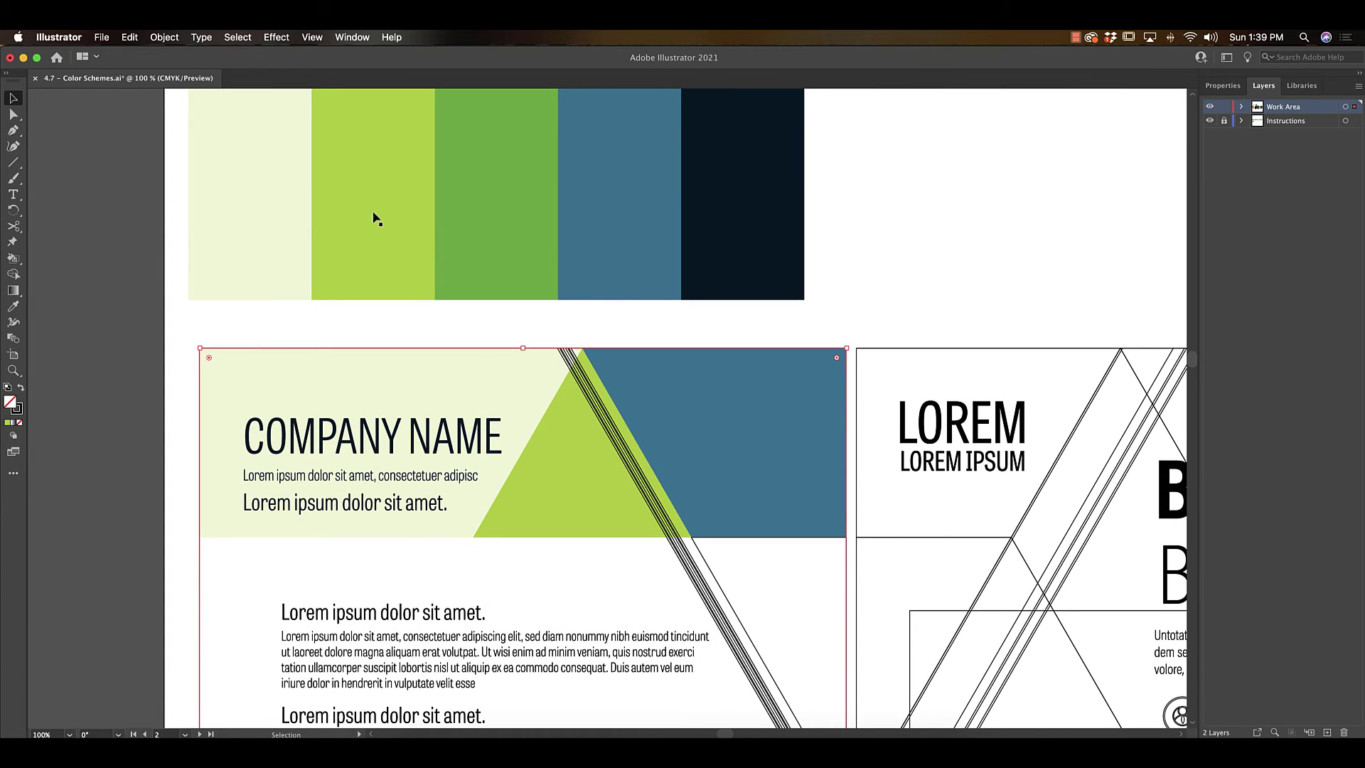
{"action": "key", "text": "i"}
{"action": "left_click", "coordinate": [759, 193]}
{"action": "scroll", "coordinate": [767, 366], "scroll_direction": "down", "scroll_amount": 9}
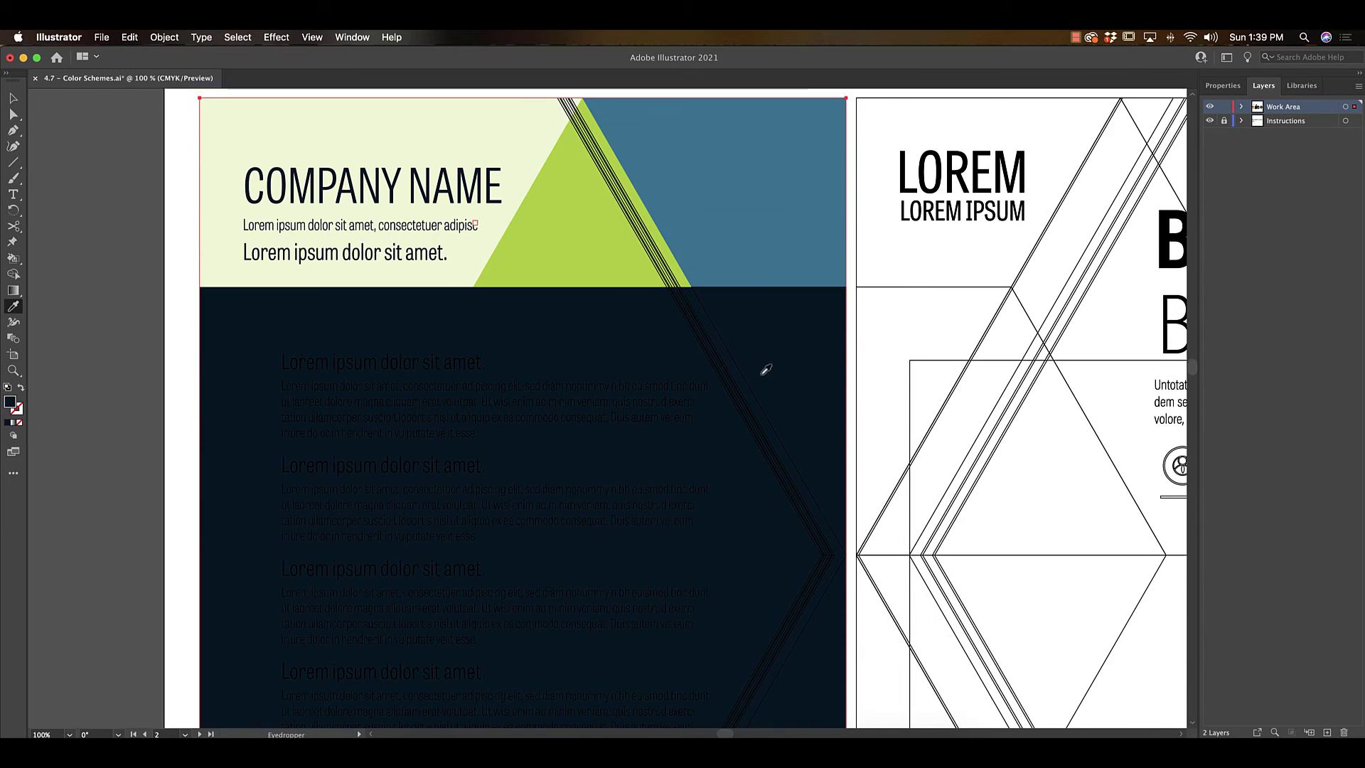
Colour the panel's body text frame pale green from the palette.
{"action": "key", "text": "v"}
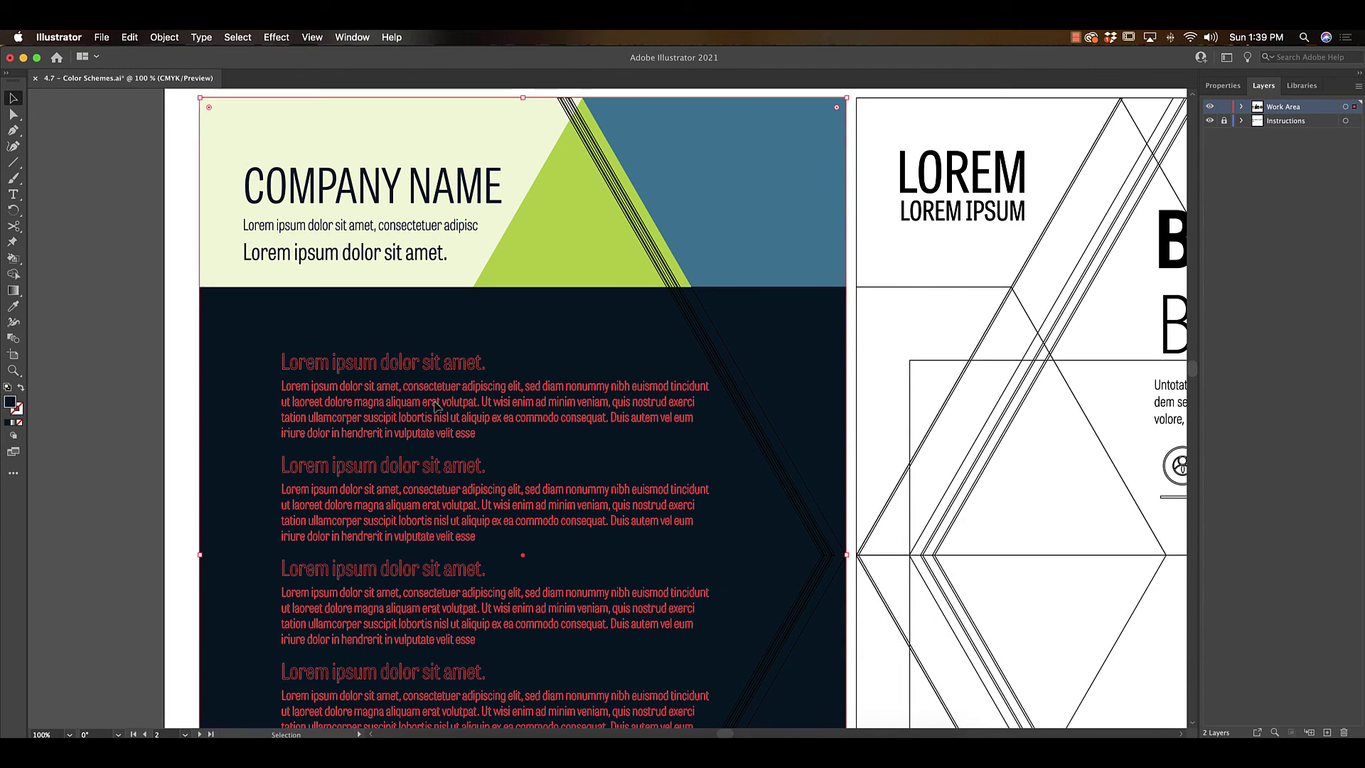
{"action": "left_click", "coordinate": [436, 405]}
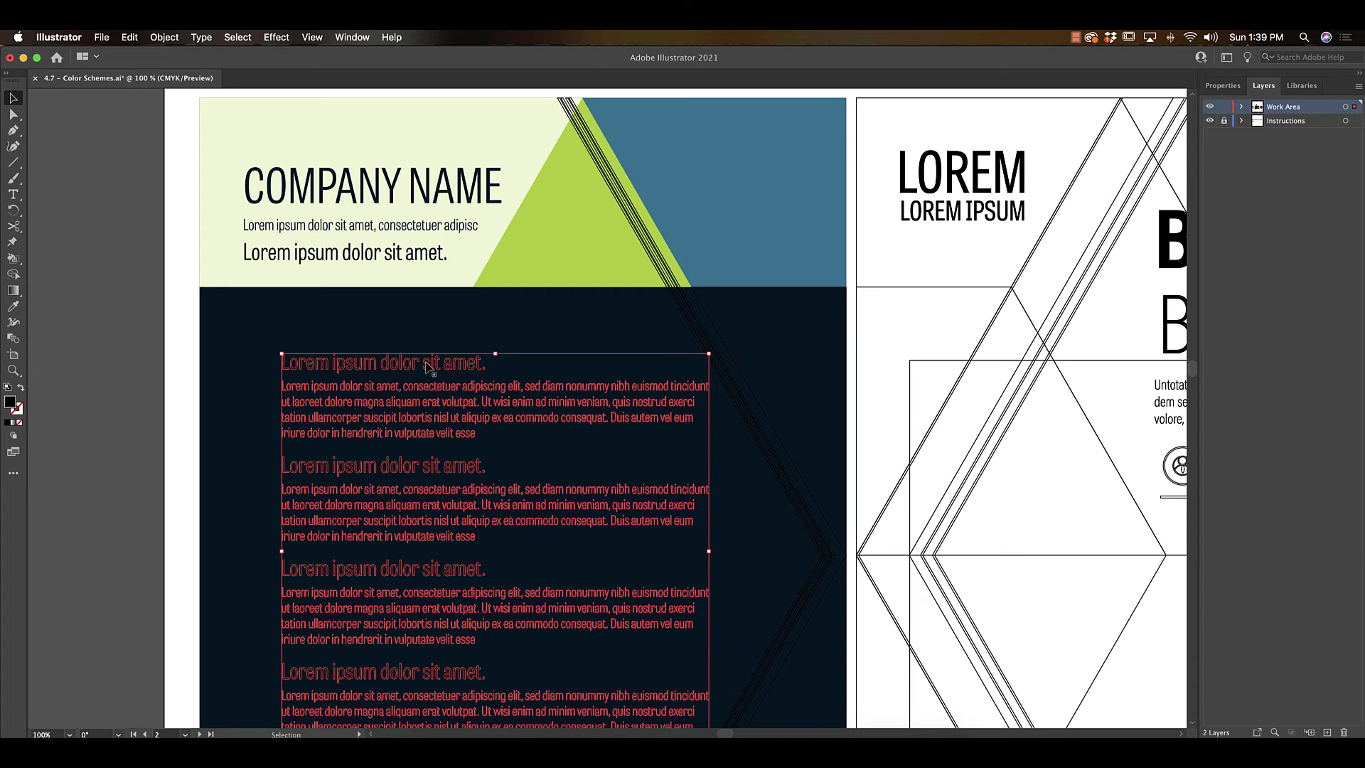
{"action": "scroll", "coordinate": [472, 359], "scroll_direction": "up", "scroll_amount": 1}
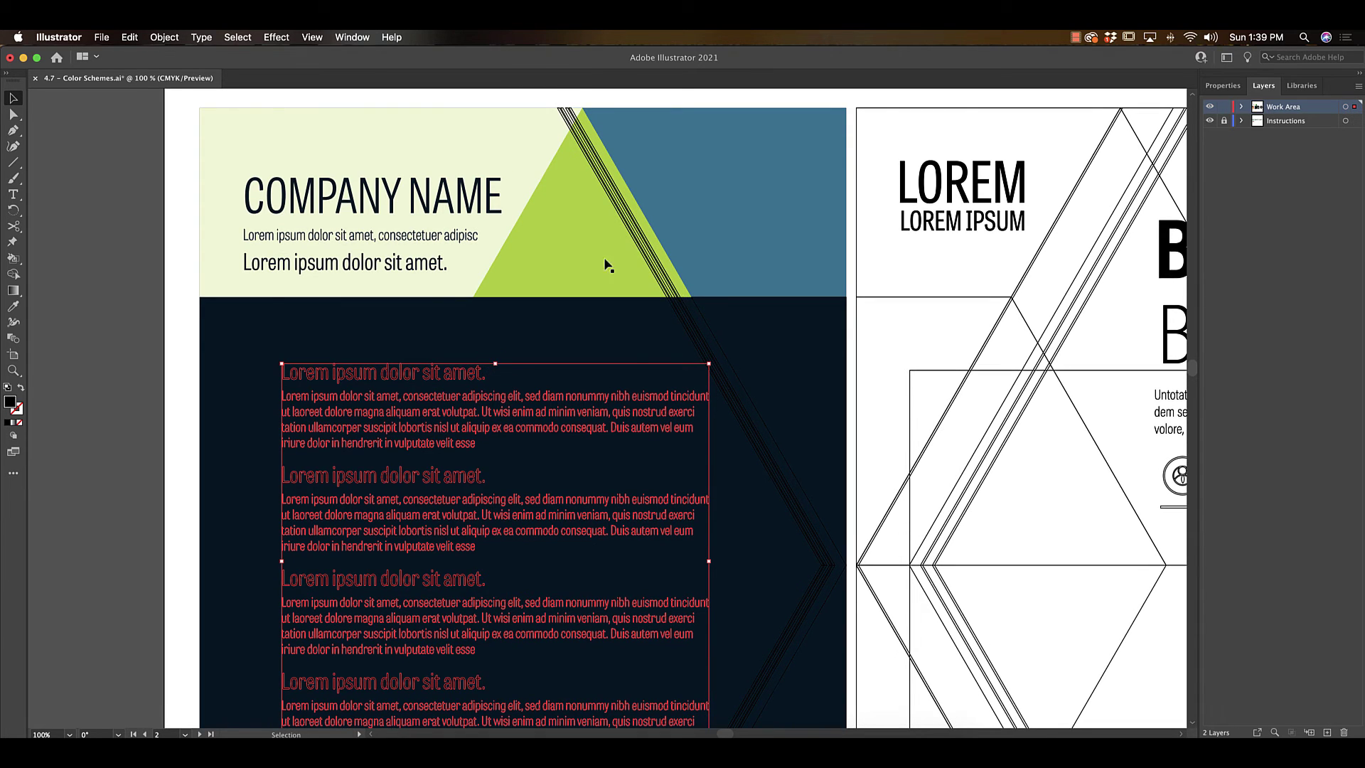
{"action": "scroll", "coordinate": [451, 364], "scroll_direction": "up", "scroll_amount": 5}
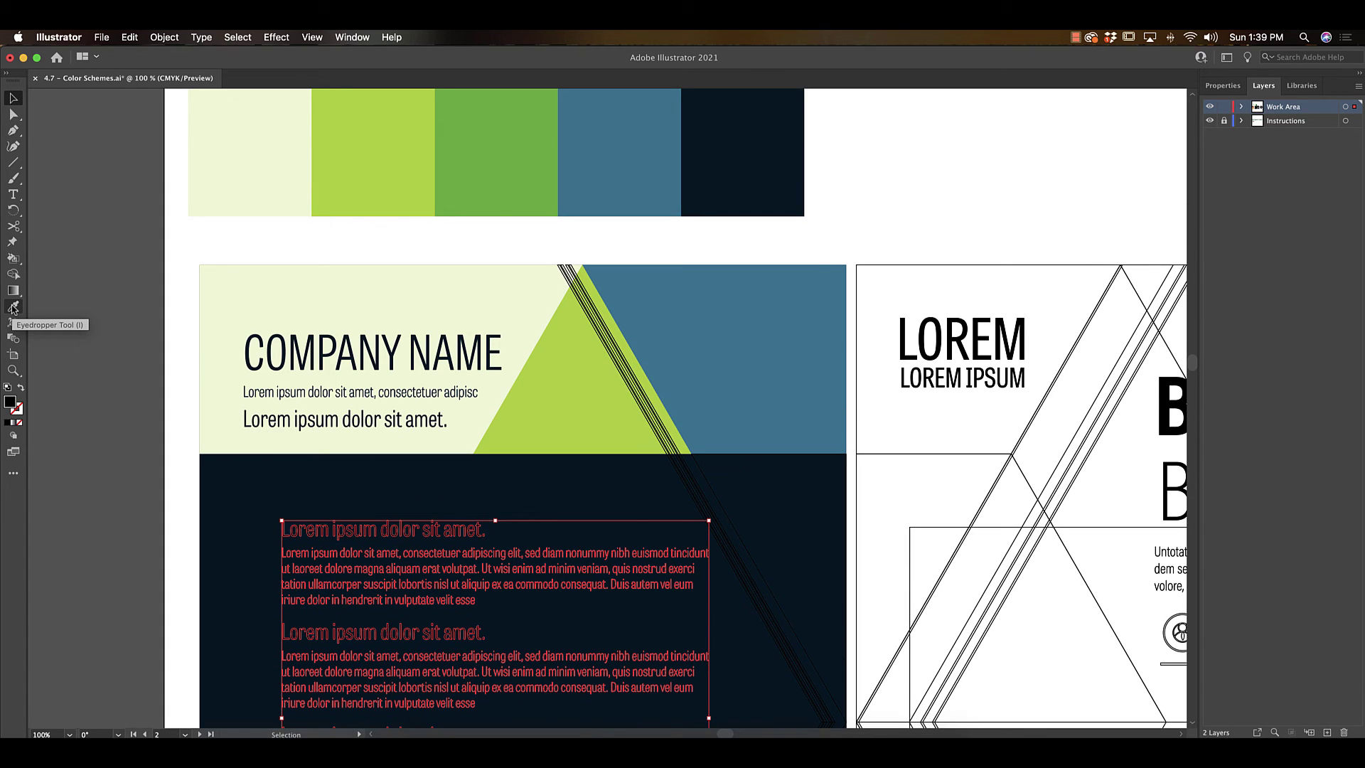
{"action": "left_click", "coordinate": [17, 313]}
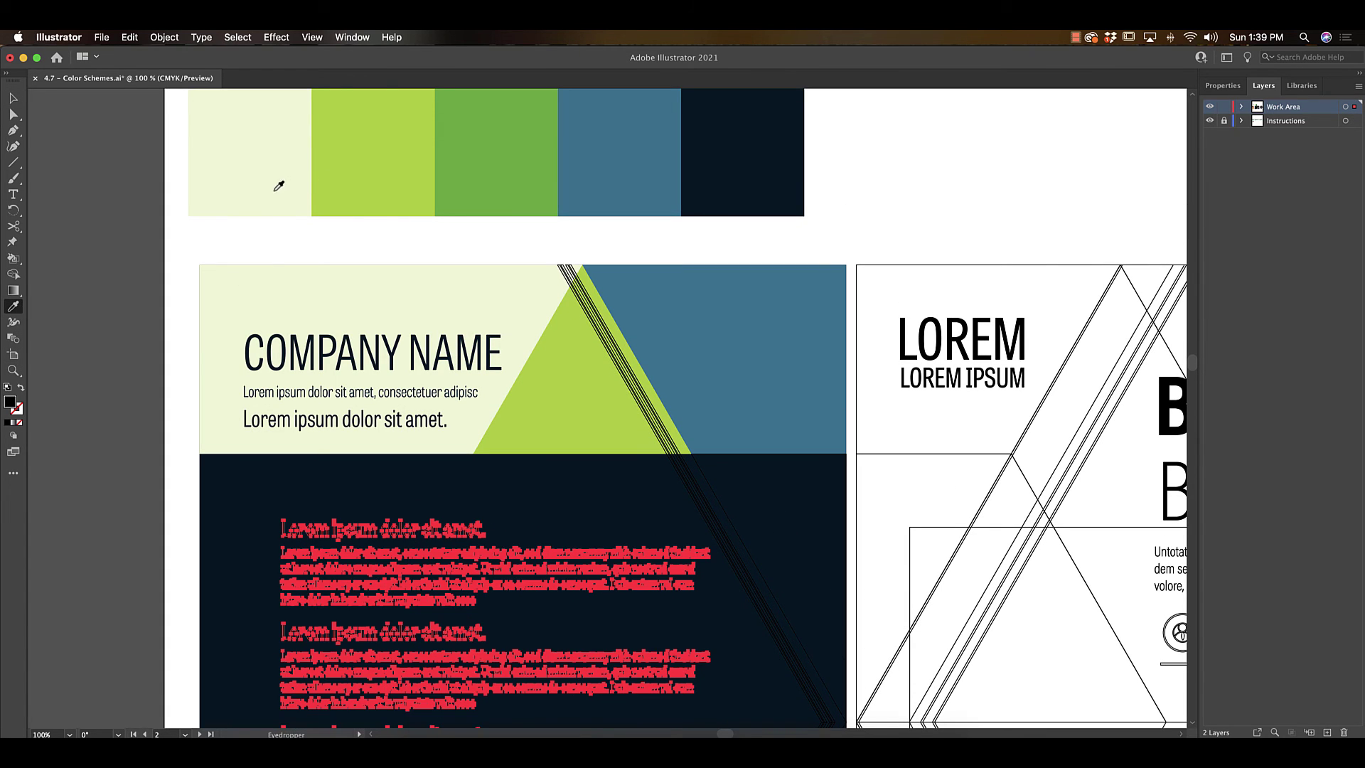
{"action": "left_click", "coordinate": [280, 179]}
{"action": "left_click", "coordinate": [4, 96]}
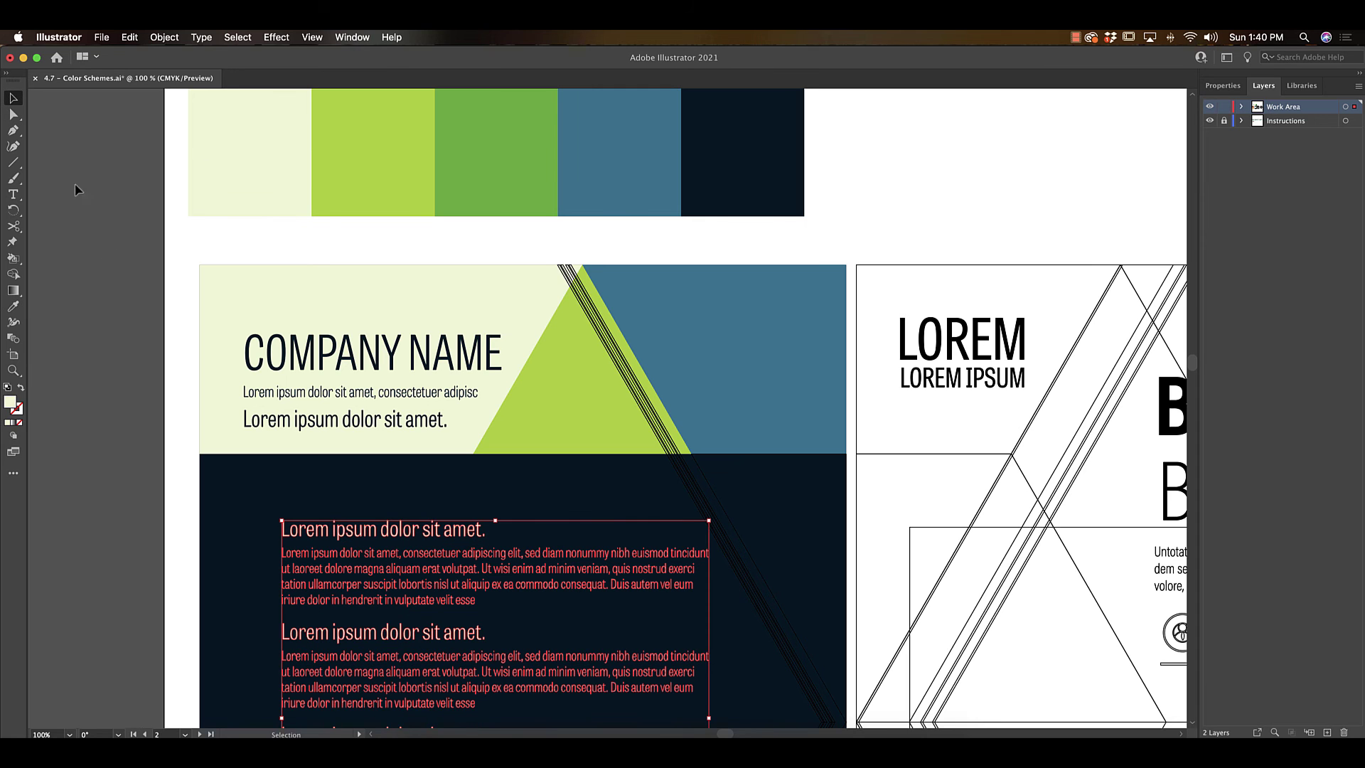
{"action": "left_click", "coordinate": [160, 565]}
{"action": "scroll", "coordinate": [782, 286], "scroll_direction": "down", "scroll_amount": 5}
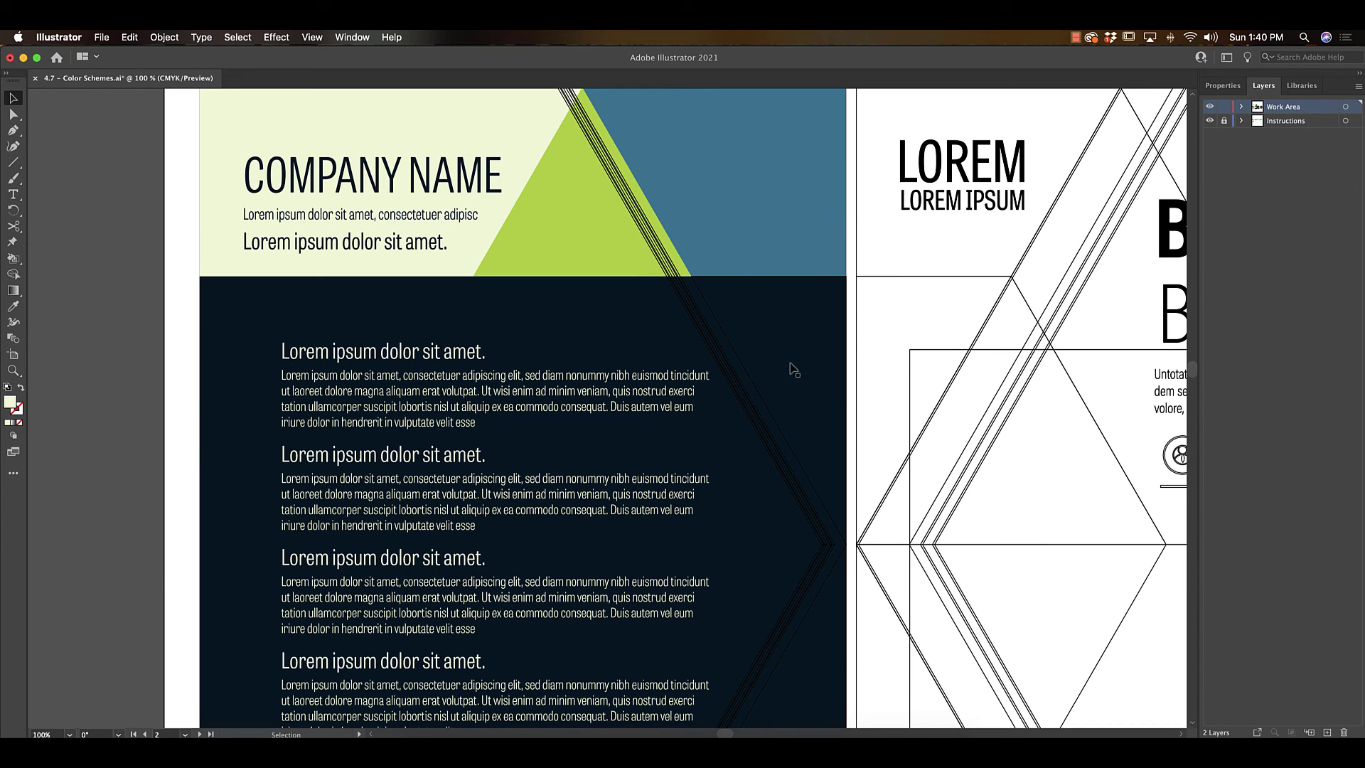
{"action": "key", "text": "super+minus"}
{"action": "key", "text": "super+minus"}
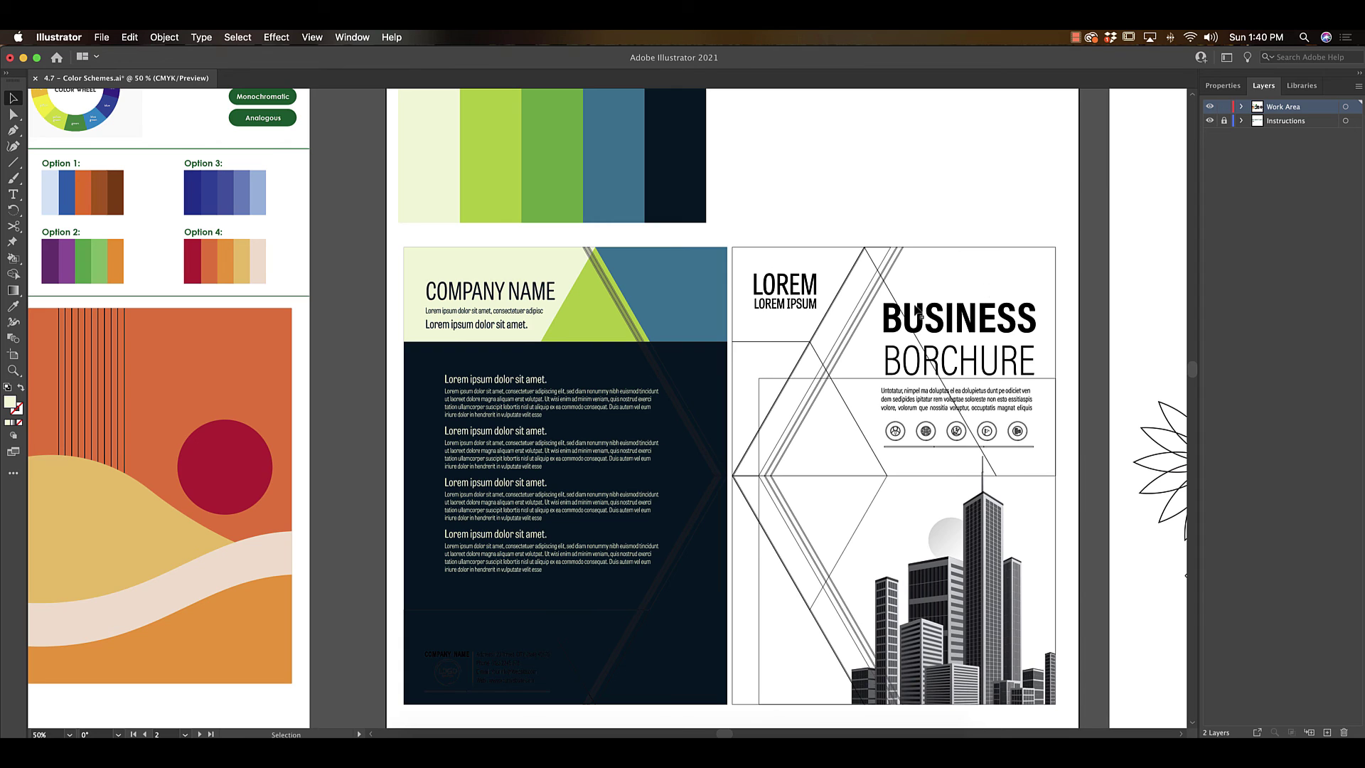
{"action": "left_click_drag", "start_coordinate": [1057, 229], "coordinate": [432, 415]}
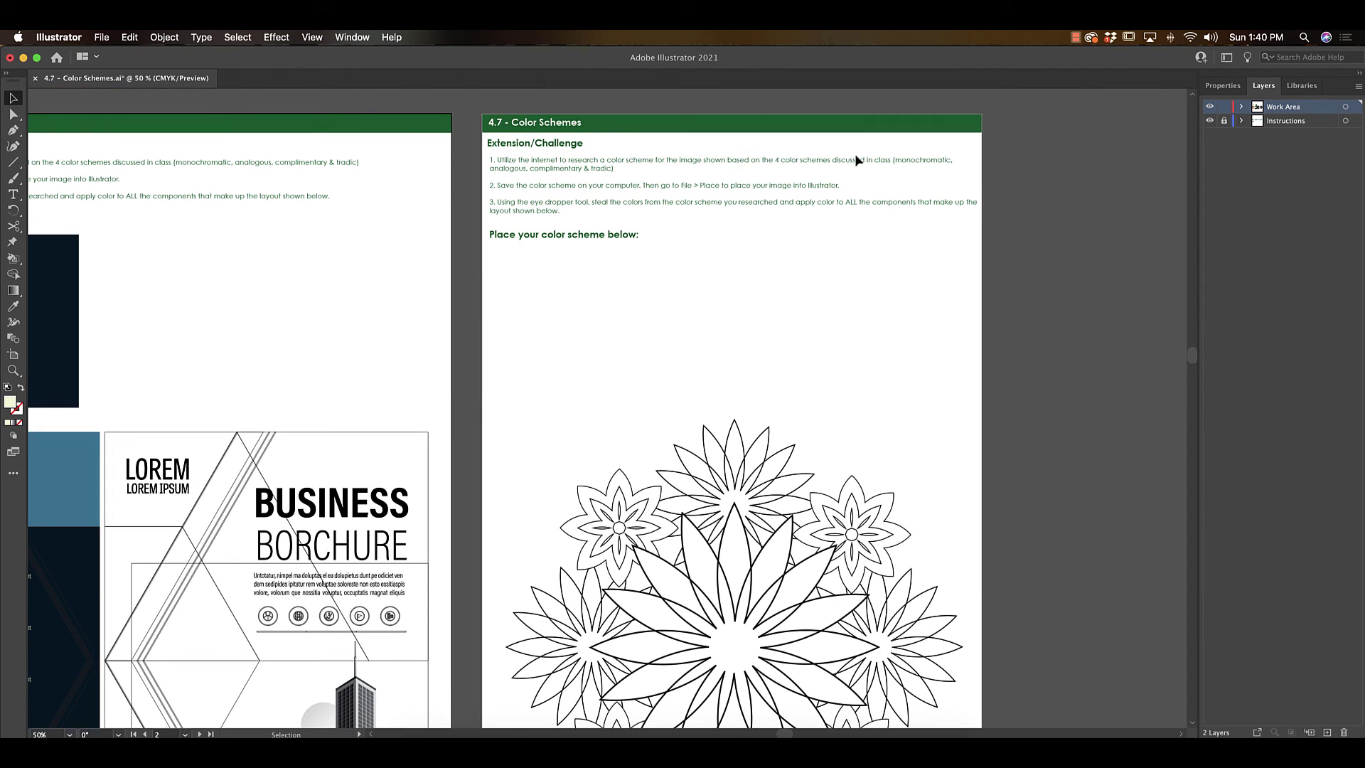
{"action": "scroll", "coordinate": [862, 533], "scroll_direction": "down", "scroll_amount": 3}
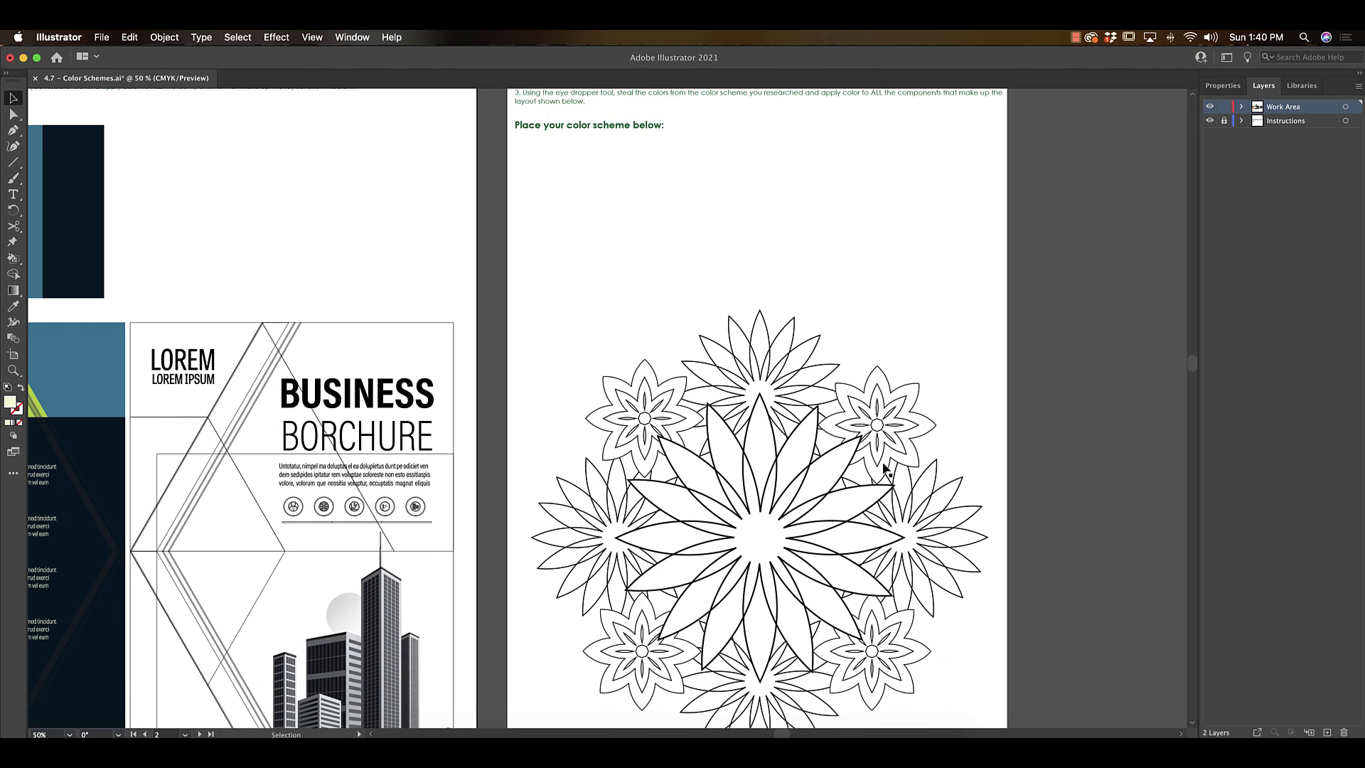
{"action": "scroll", "coordinate": [632, 187], "scroll_direction": "left", "scroll_amount": 10}
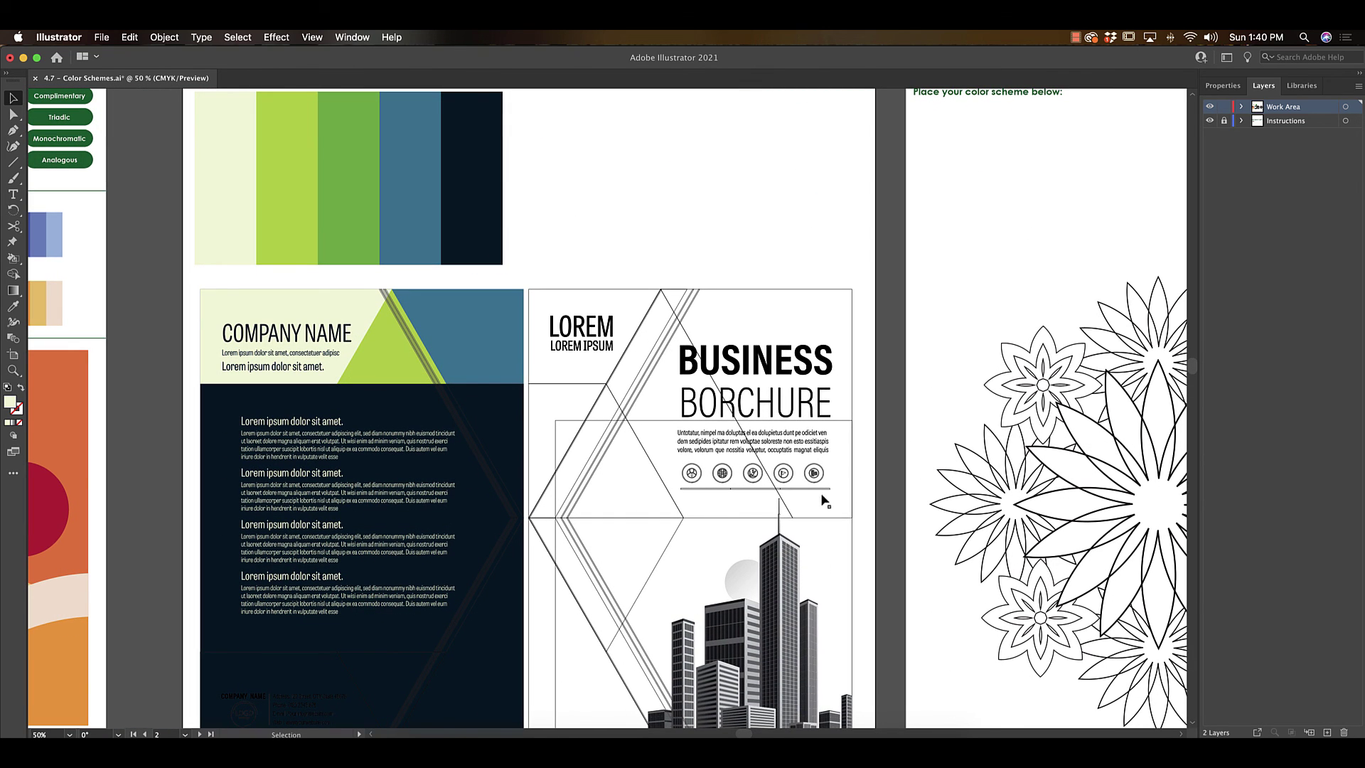
{"action": "left_click", "coordinate": [791, 598]}
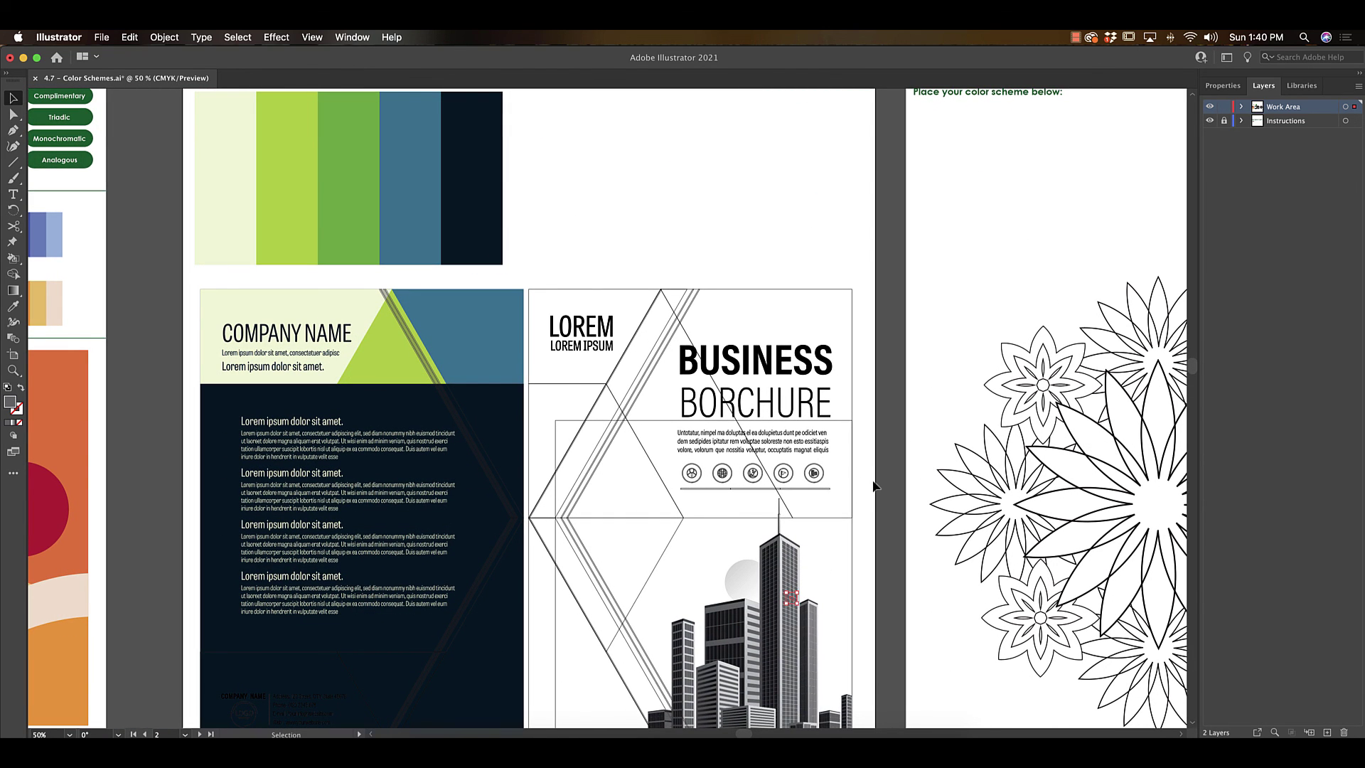